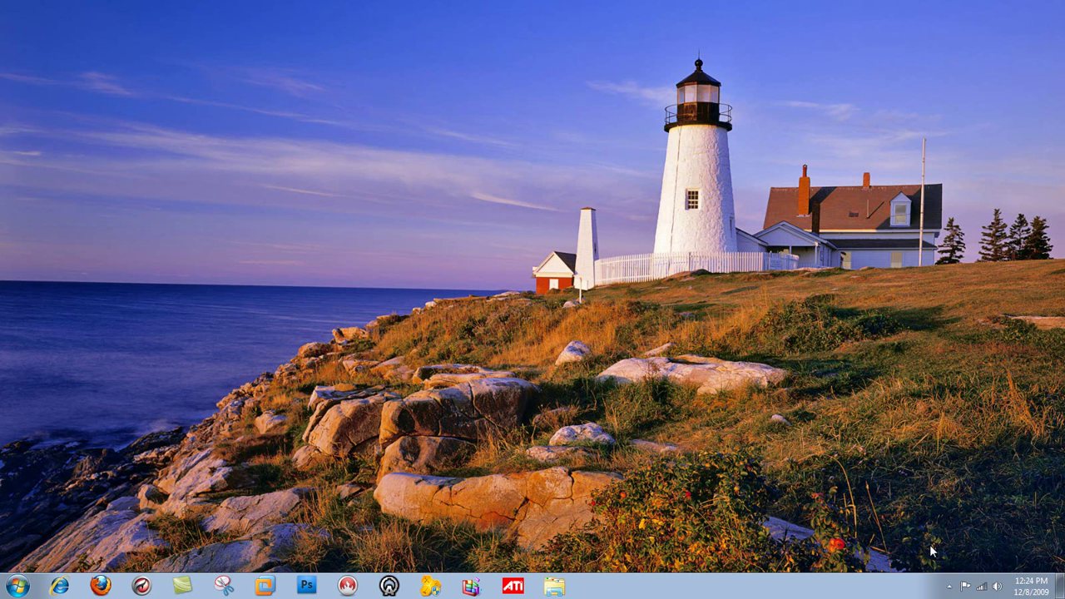
# Launch Microsoft PowerPoint 2010 from the Microsoft Office folder in the Start menu's program list
pyautogui.click(16, 586)
pyautogui.click(90, 528)
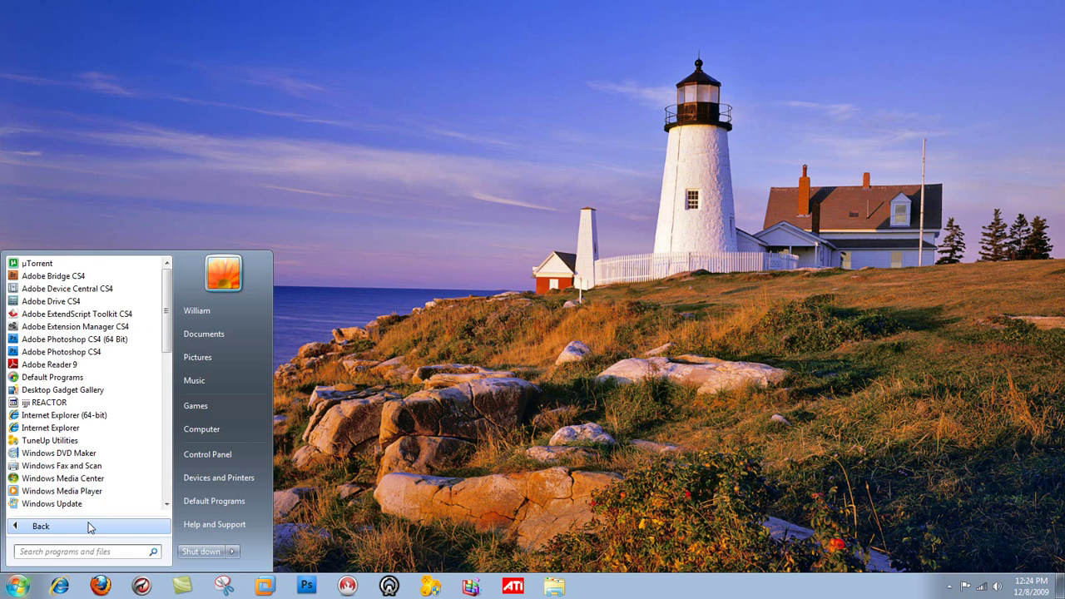
pyautogui.scroll(-12, 107, 429)
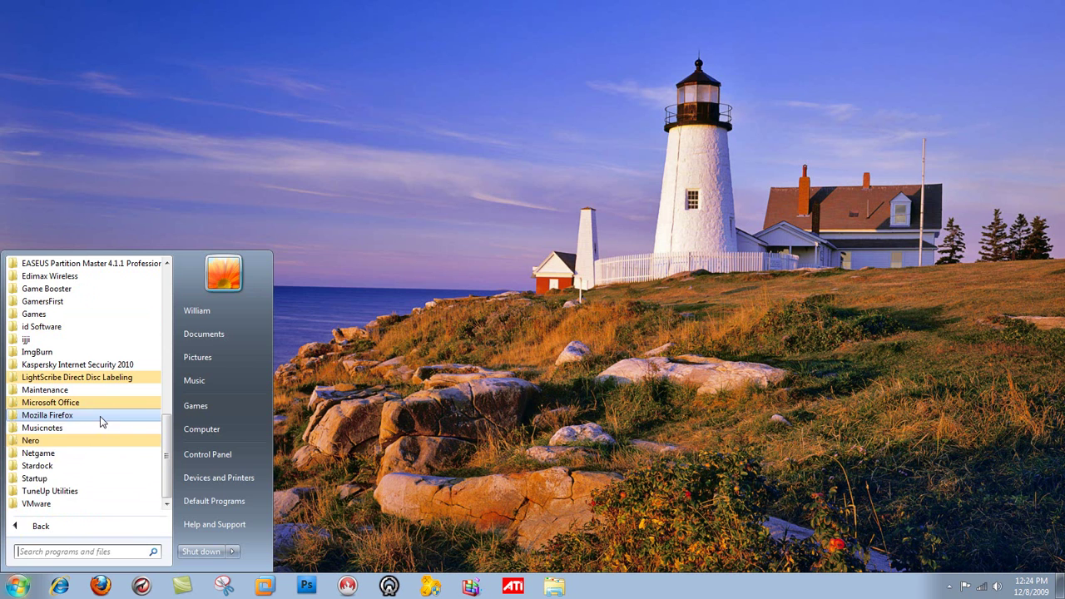
pyautogui.click(100, 416)
pyautogui.click(84, 403)
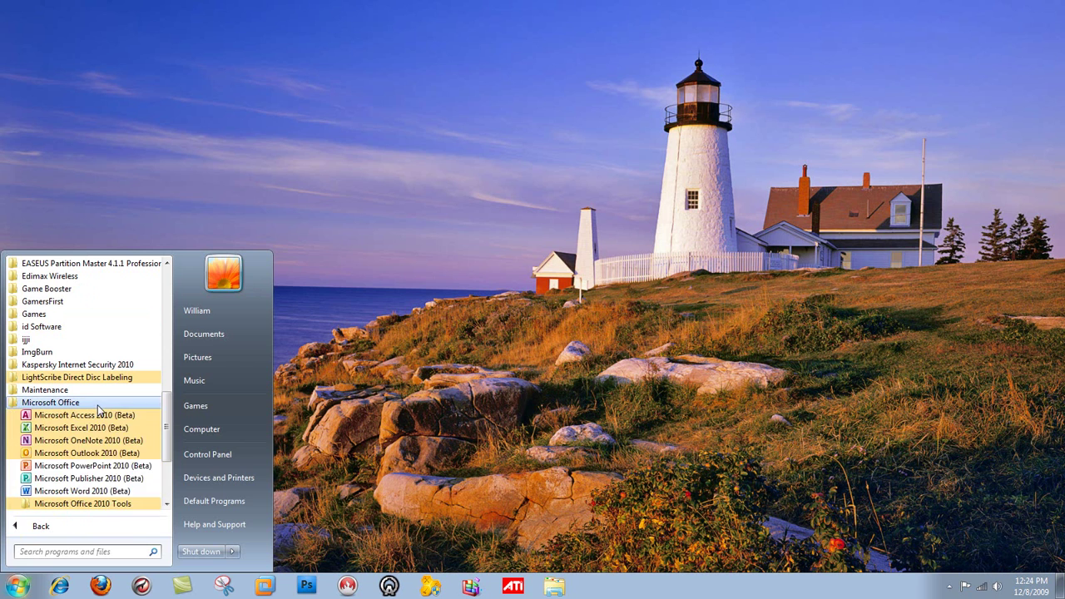
pyautogui.click(94, 467)
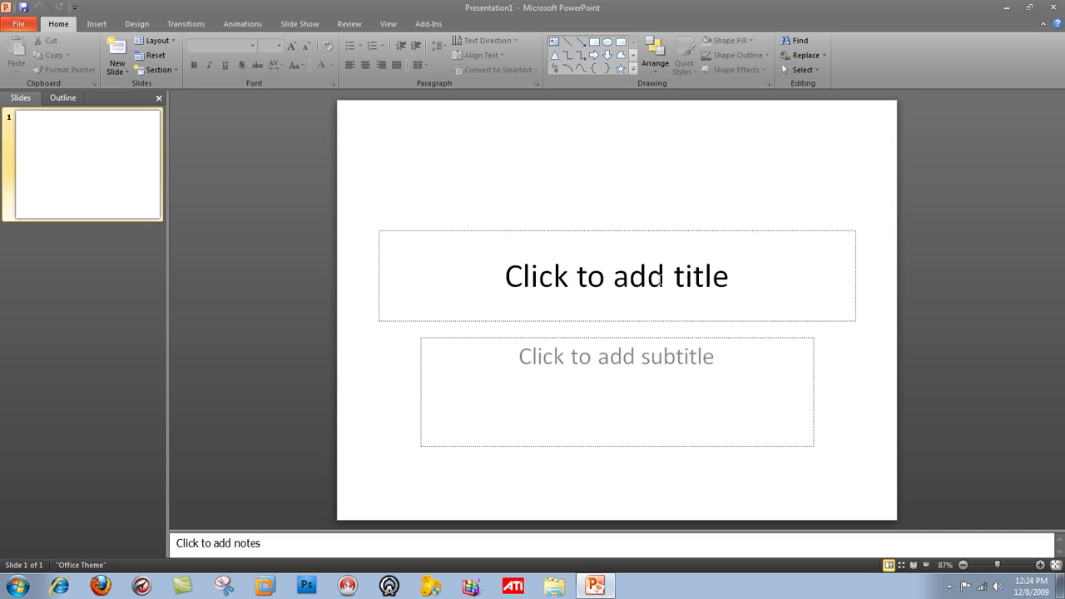
# Enter the title 'Randomness' and the subtitle 'Random Slides' on the first slide
pyautogui.click(661, 279)
pyautogui.write('Randomness')
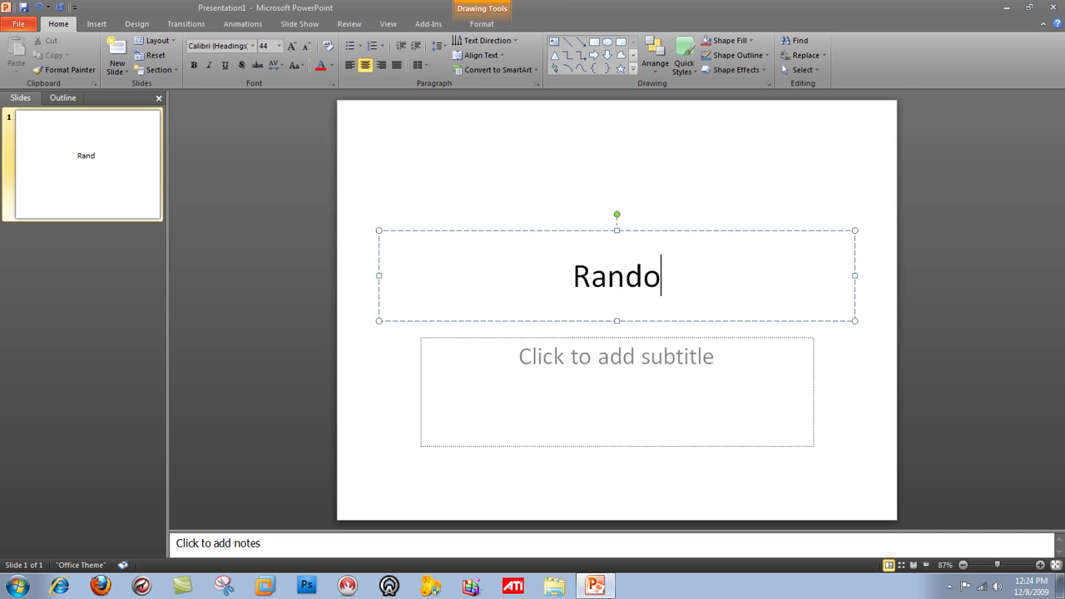
pyautogui.click(672, 349)
pyautogui.write('Ra')
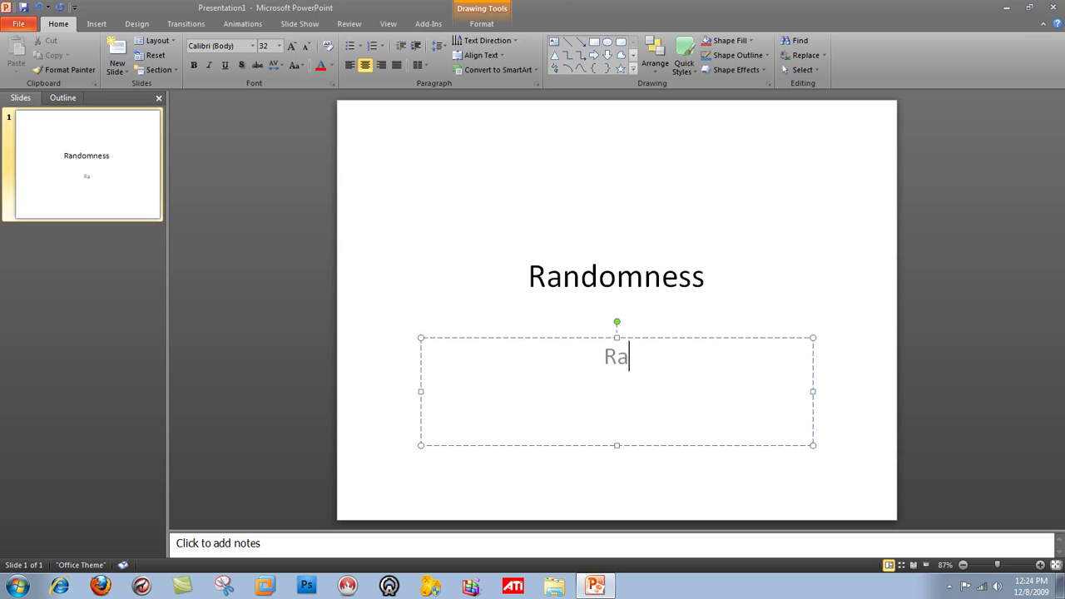
pyautogui.write('ndom Slides')
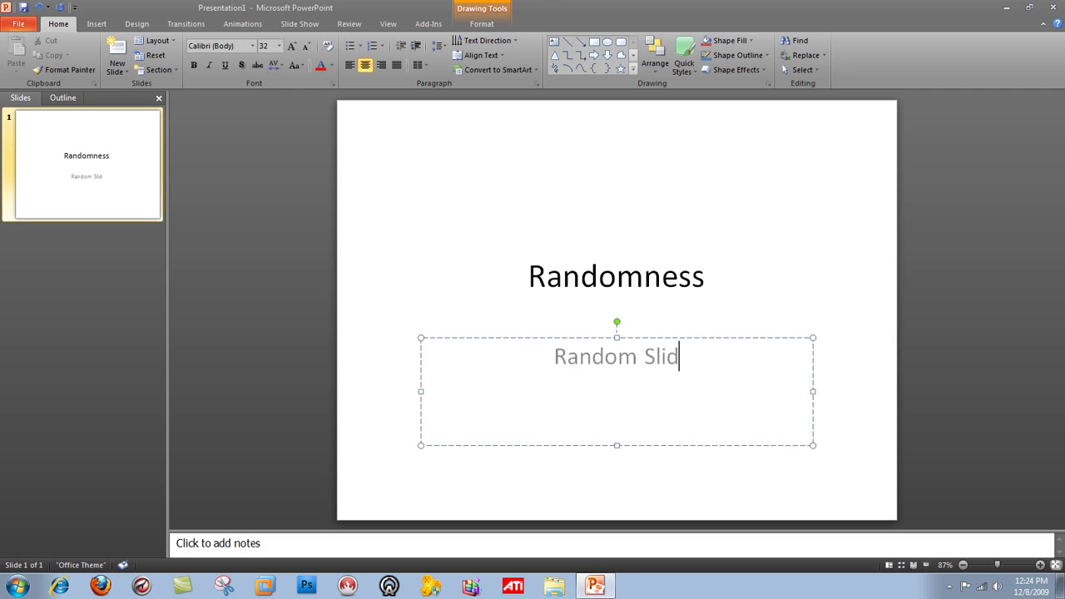
# Apply a light blue quick style to the title box and a light orange one to the subtitle
pyautogui.click(665, 276)
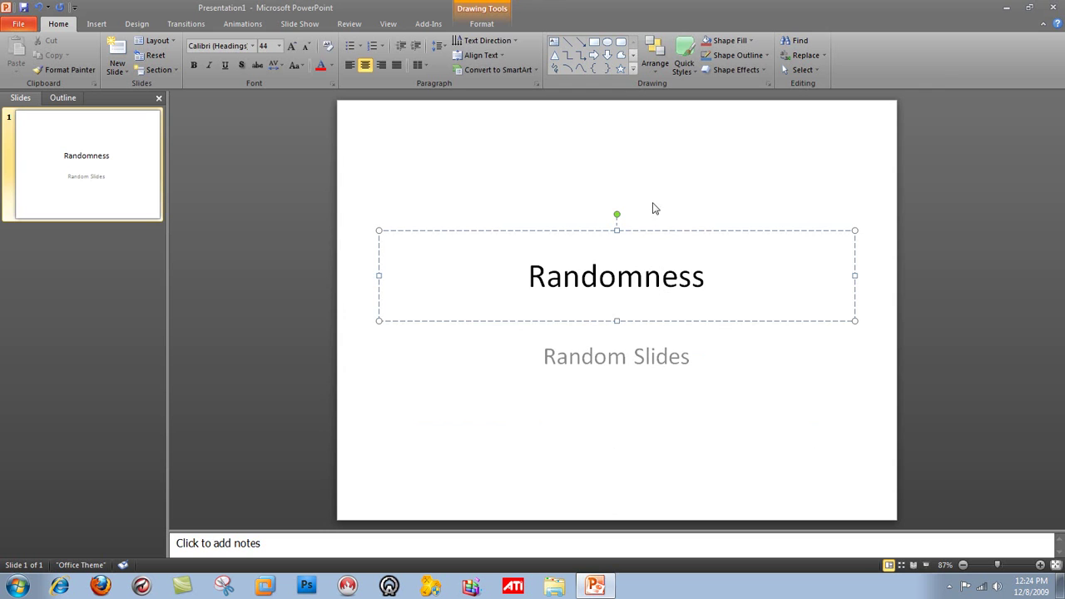
pyautogui.click(685, 63)
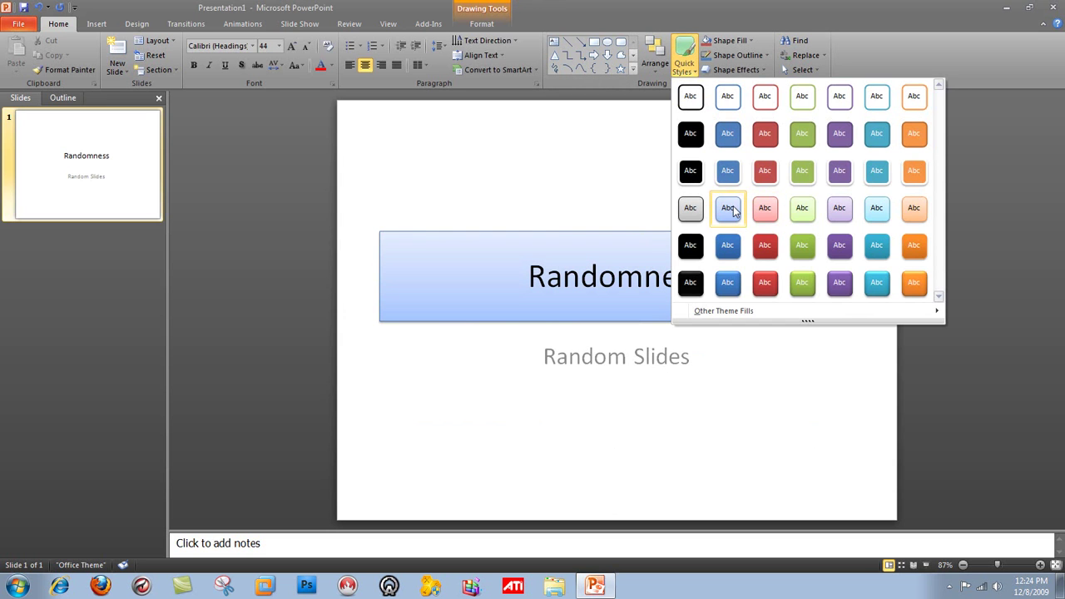
pyautogui.click(727, 207)
pyautogui.click(681, 362)
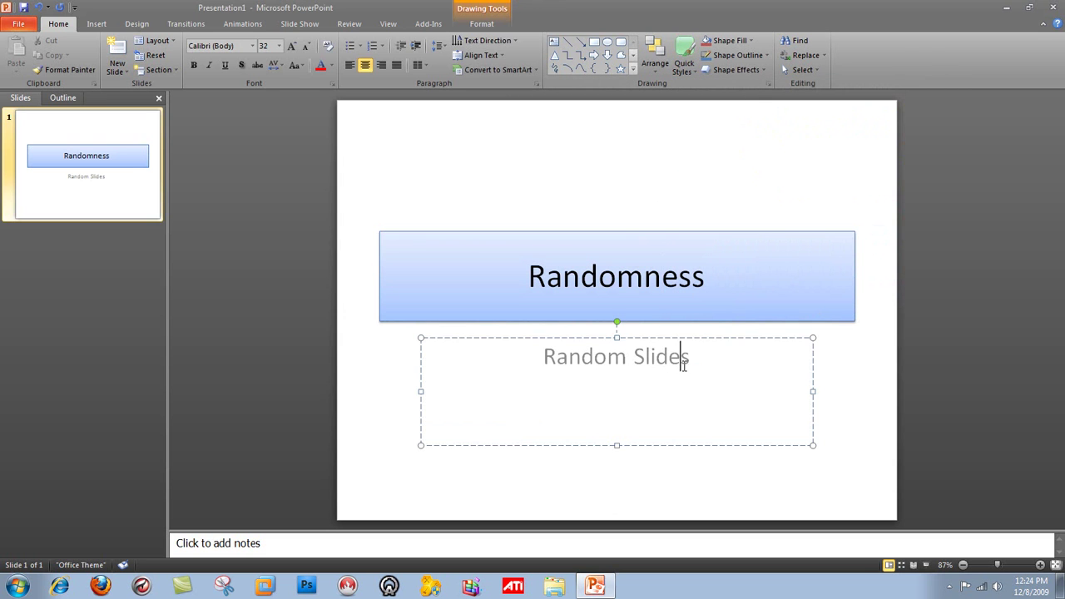
pyautogui.click(687, 62)
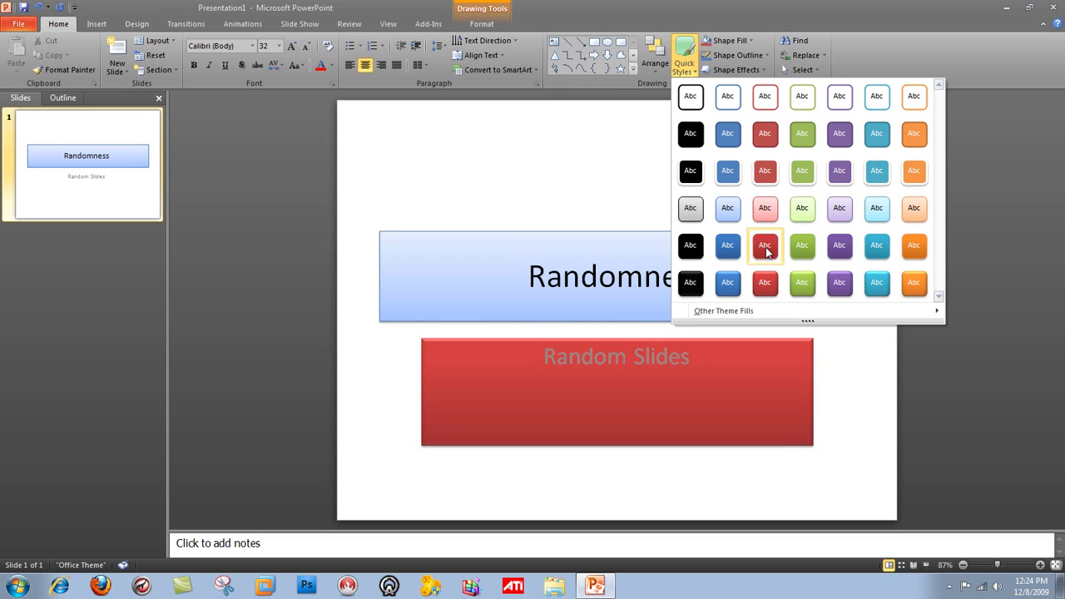
pyautogui.click(915, 210)
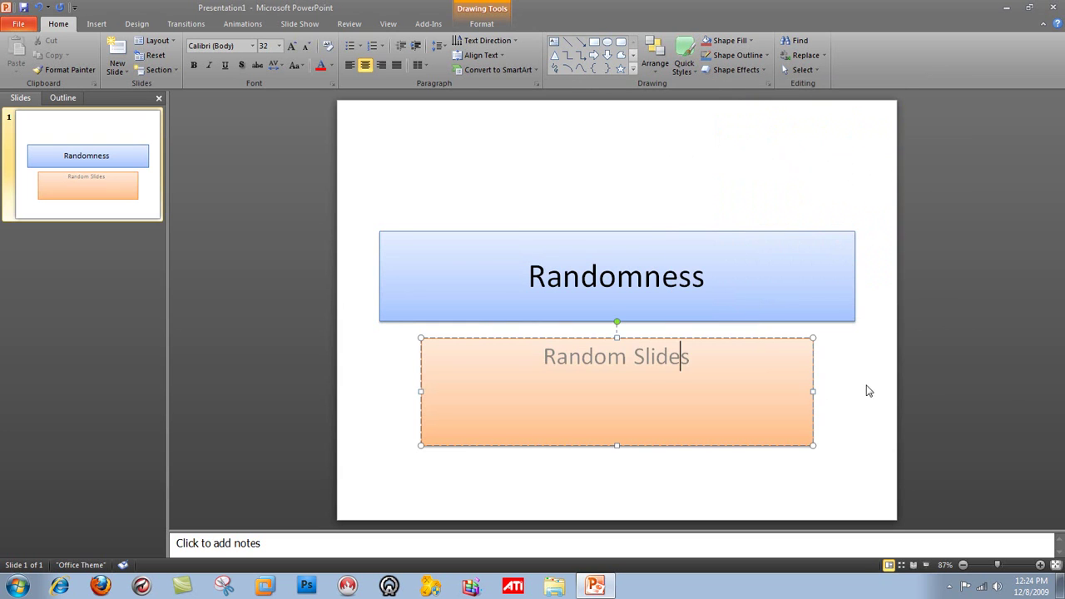
pyautogui.click(738, 355)
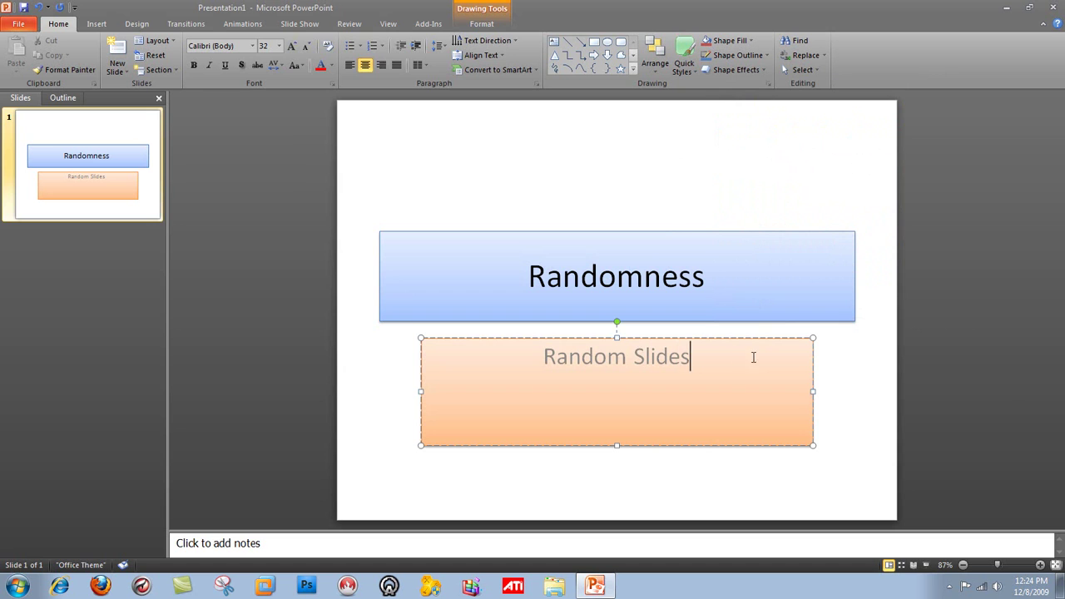
# Draw a five-point star and move it just above the Randomness title
pyautogui.click(624, 163)
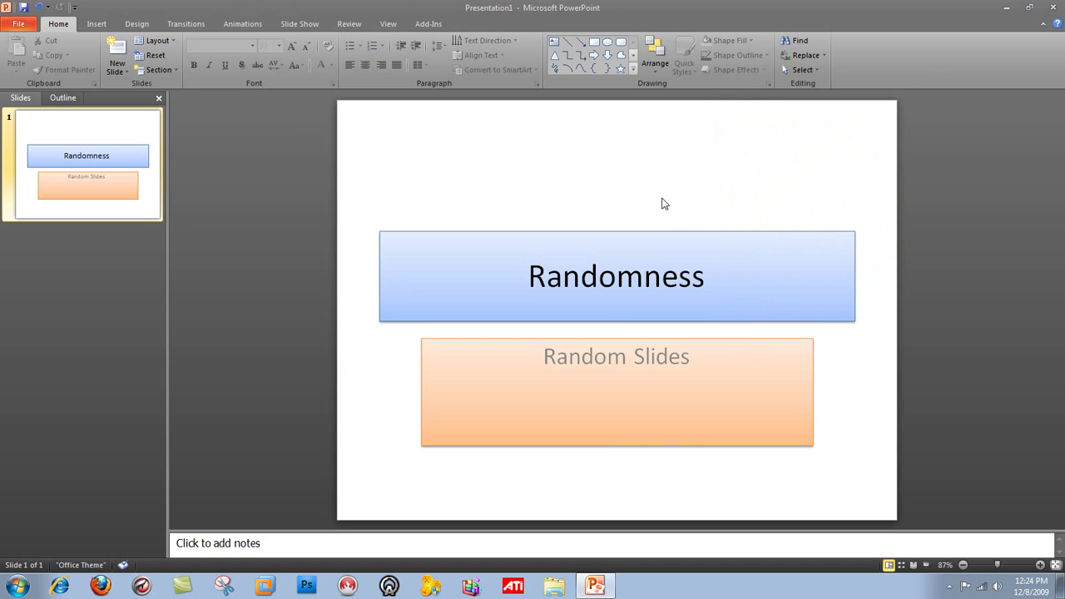
pyautogui.click(620, 68)
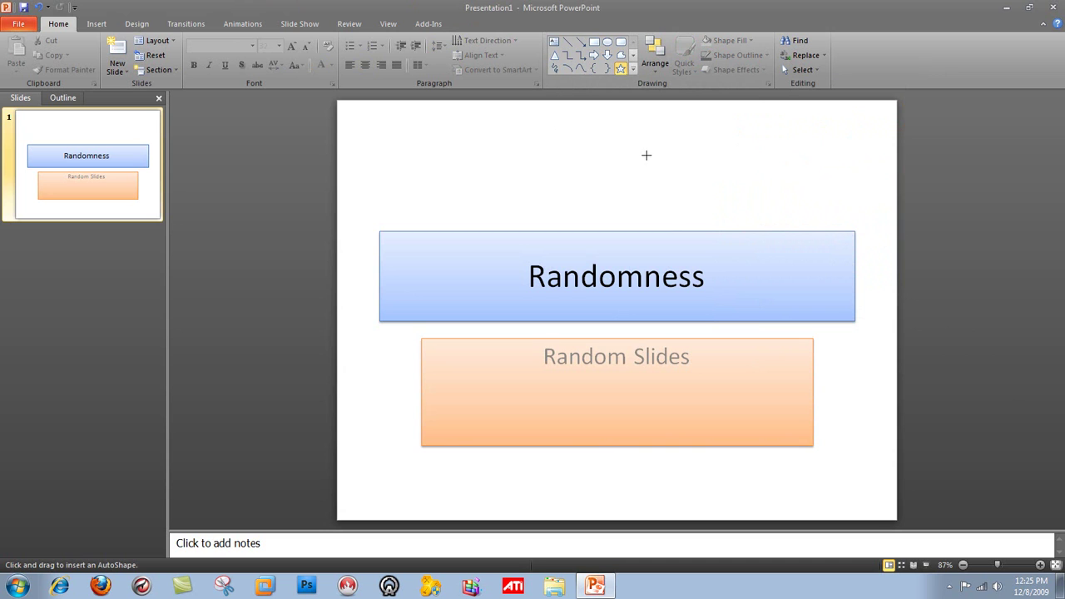
pyautogui.moveTo(797, 145)
pyautogui.mouseDown()
pyautogui.moveTo(863, 219)
pyautogui.moveTo(888, 226)
pyautogui.mouseUp()
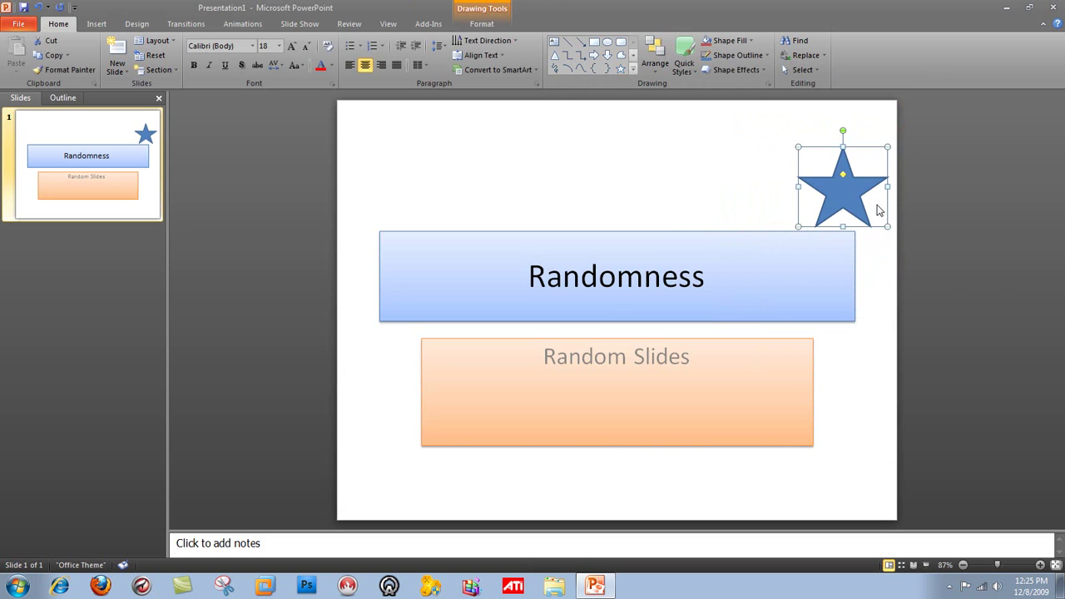
pyautogui.moveTo(854, 190); pyautogui.dragTo(640, 191)
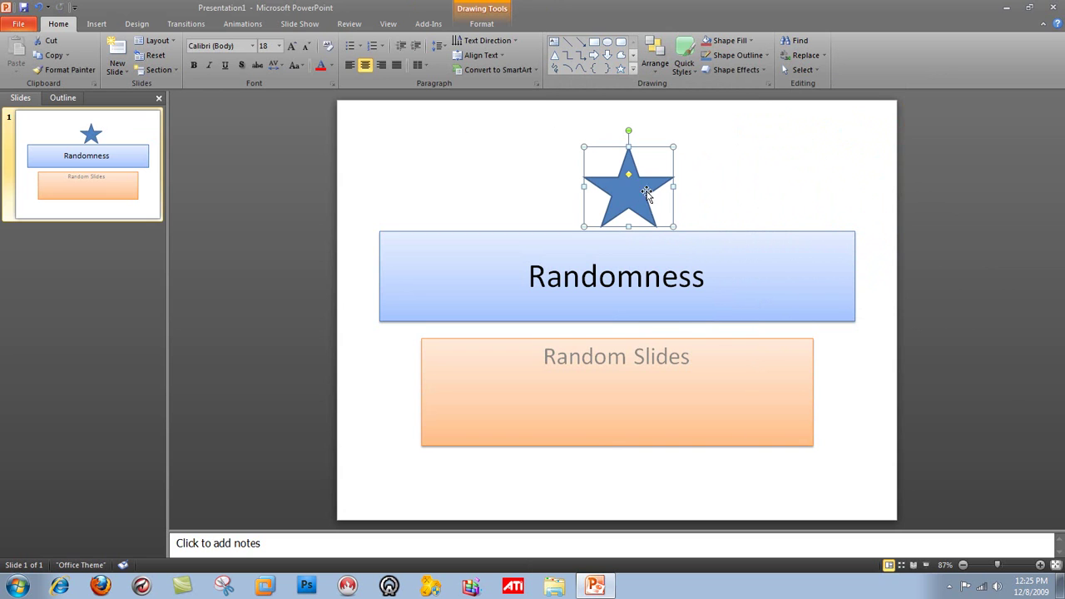
pyautogui.rightClick(633, 186)
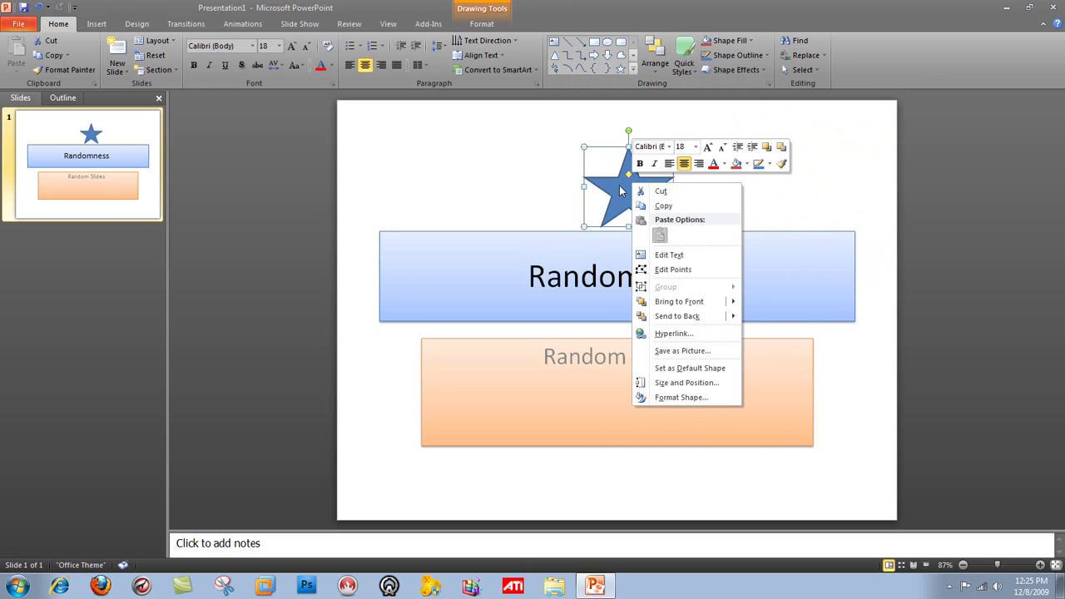
pyautogui.click(630, 188)
# Give the star a Bounce exit animation
pyautogui.click(242, 23)
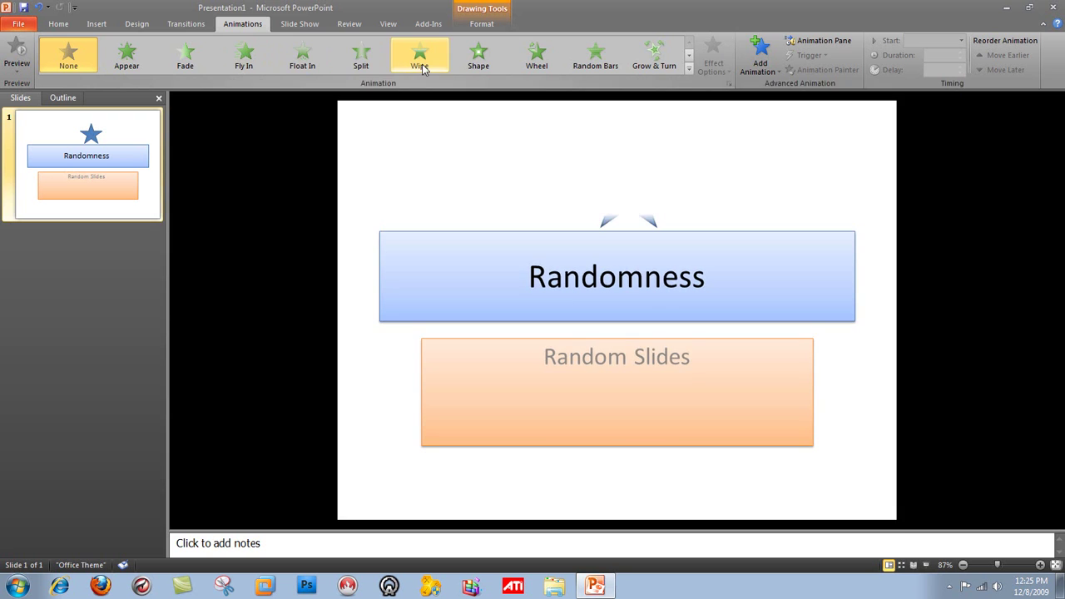
pyautogui.click(690, 71)
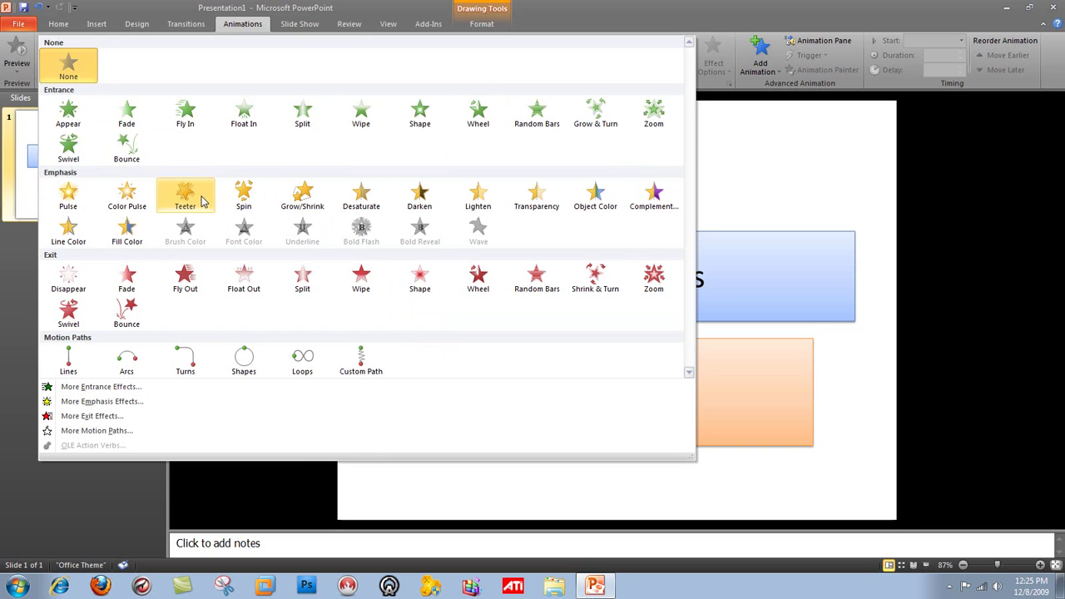
pyautogui.click(130, 307)
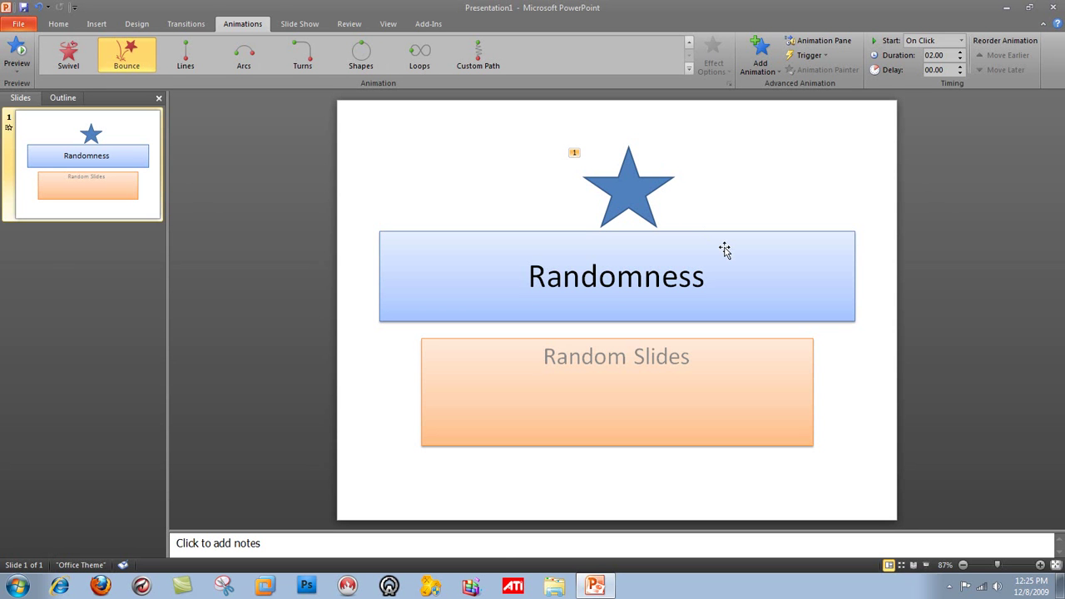
pyautogui.click(84, 277)
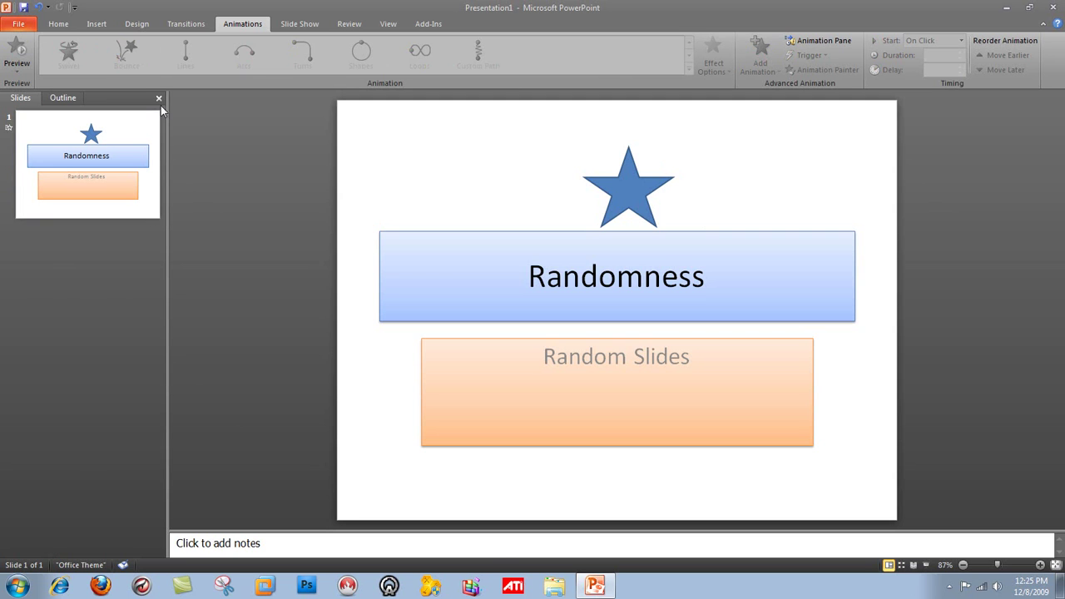
# Add a new second slide from the slides list
pyautogui.click(59, 23)
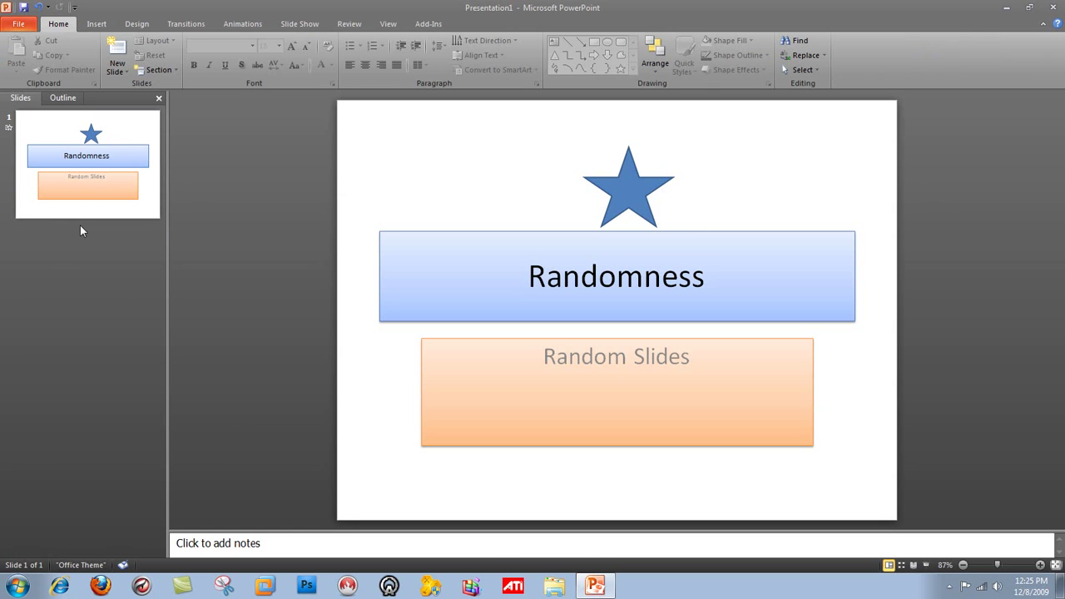
pyautogui.rightClick(74, 267)
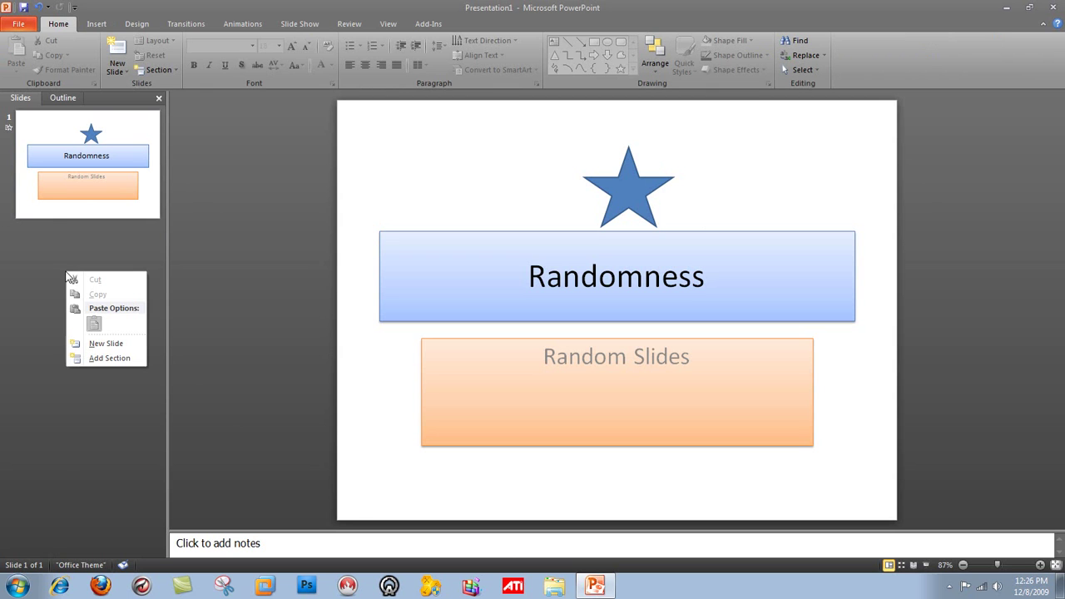
pyautogui.click(118, 346)
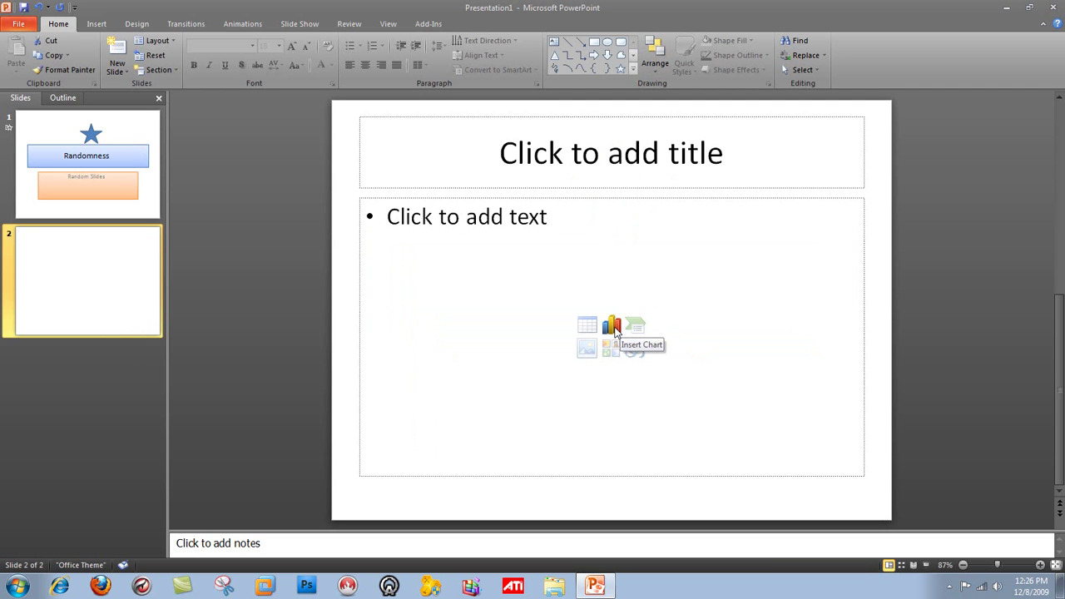
# Insert an Exploded Pie in 3-D chart on slide 2
pyautogui.click(614, 326)
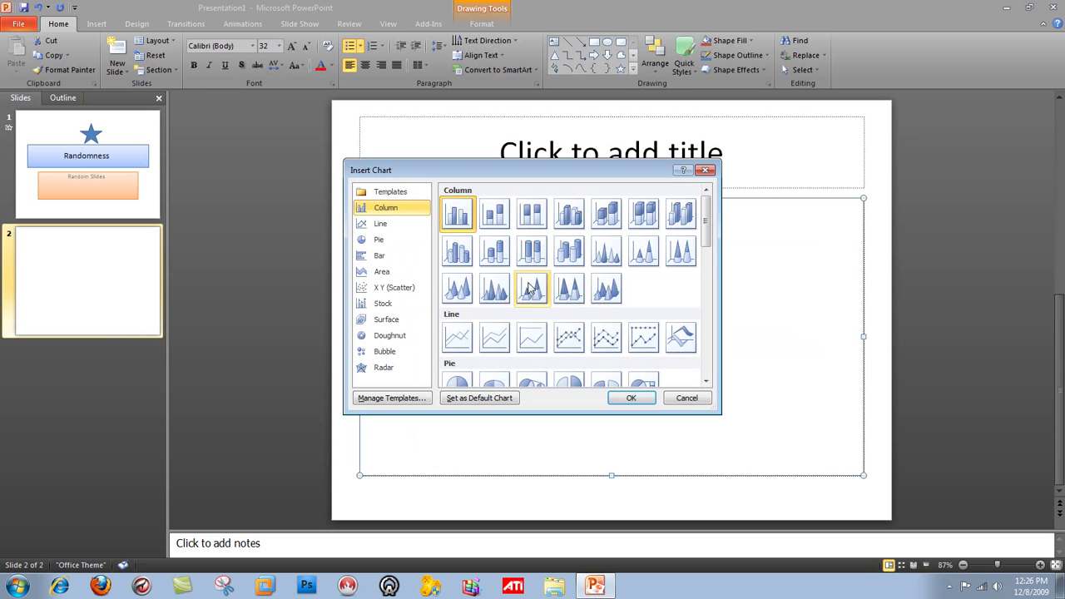
pyautogui.click(404, 272)
pyautogui.click(404, 256)
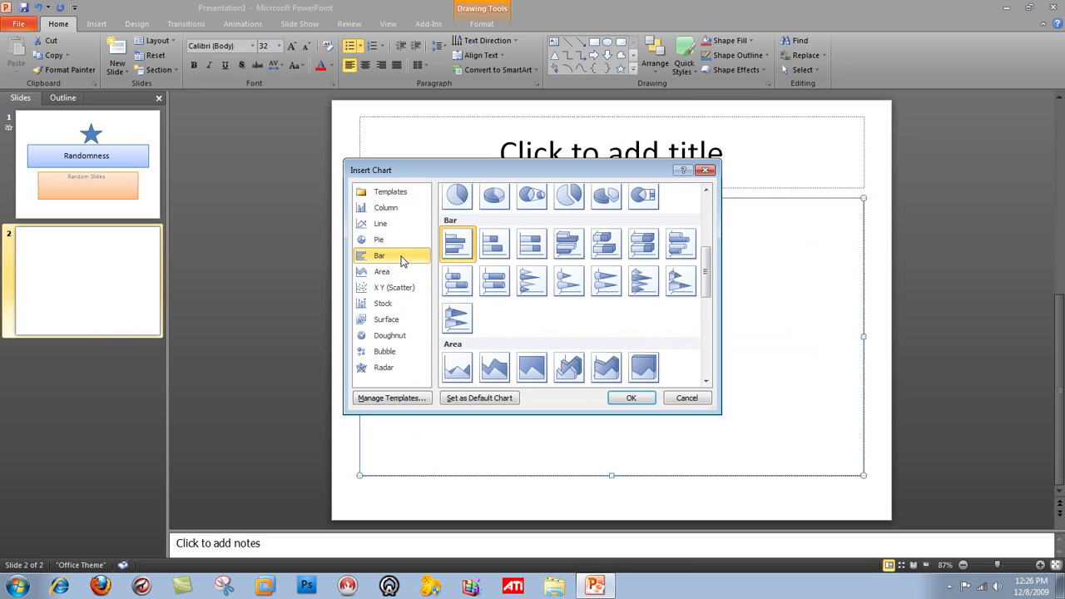
pyautogui.click(572, 195)
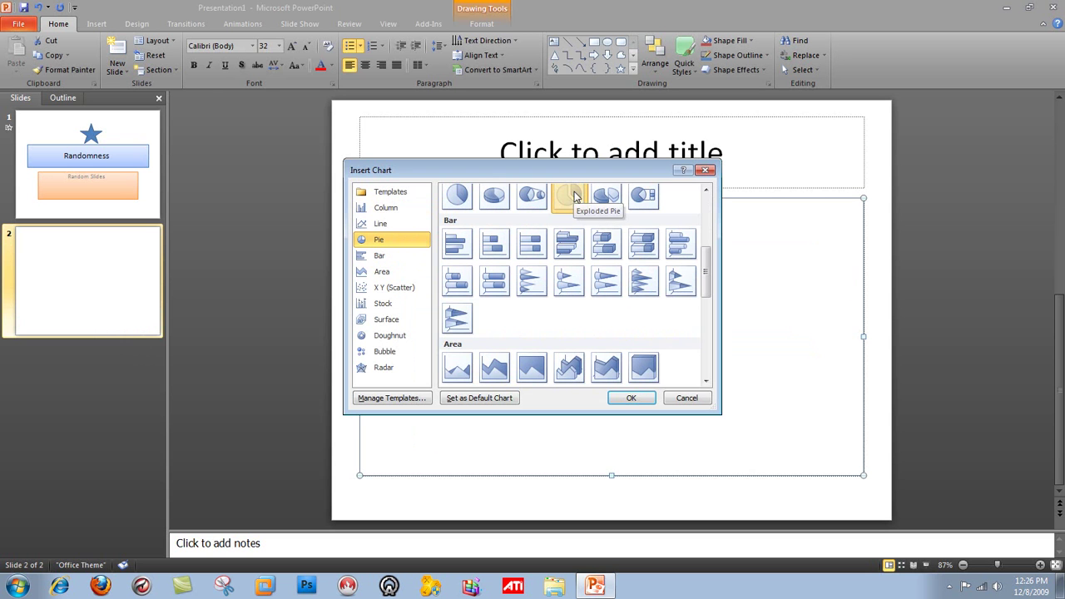
pyautogui.click(611, 197)
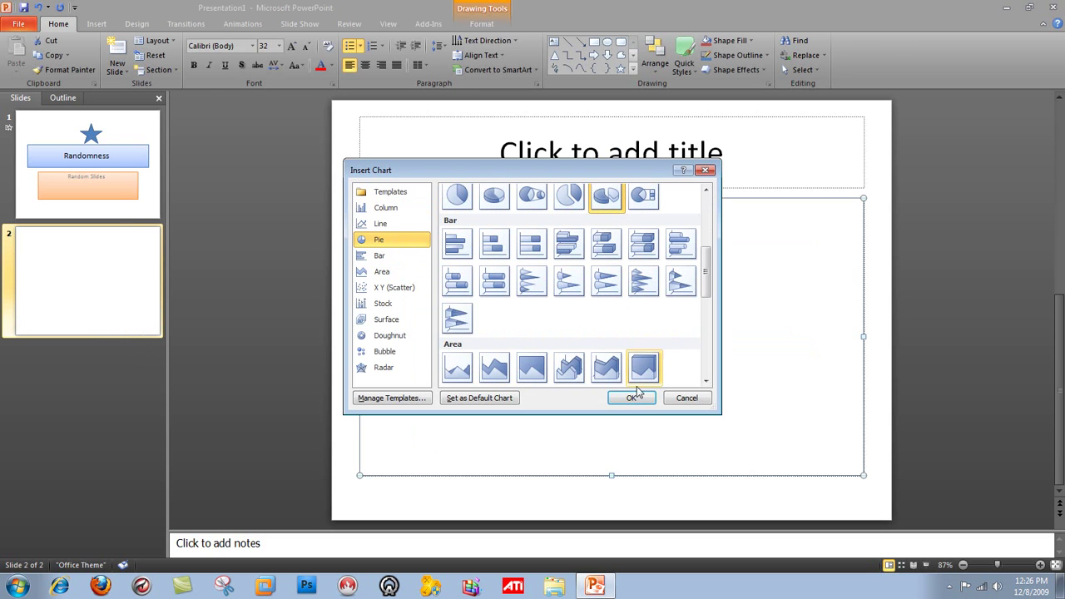
pyautogui.click(632, 398)
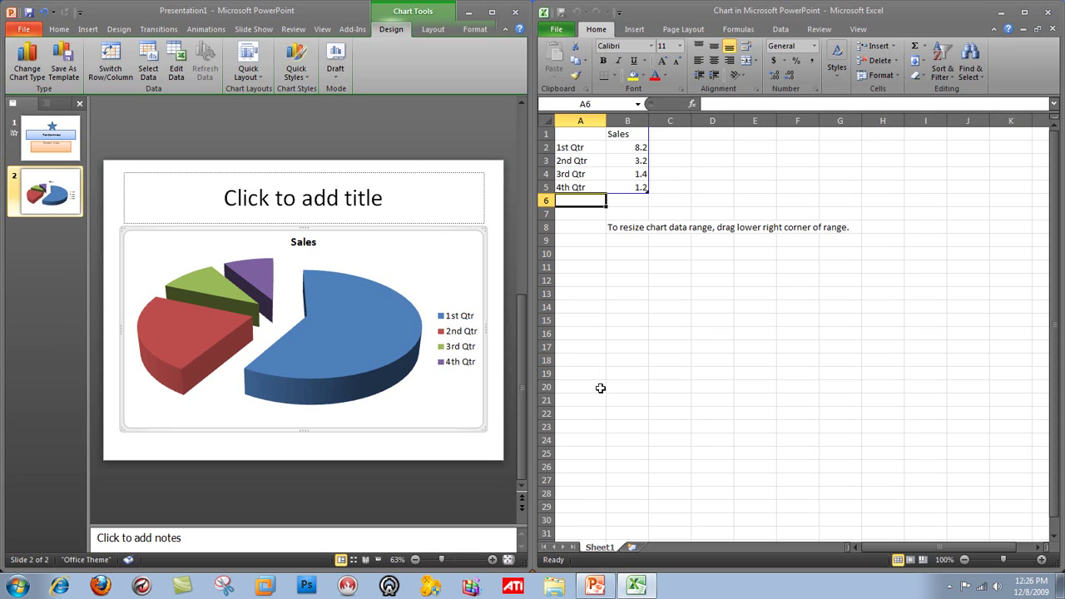
# Change the 1st Qtr sales value in B2 from 8.2 to 123
pyautogui.click(641, 149)
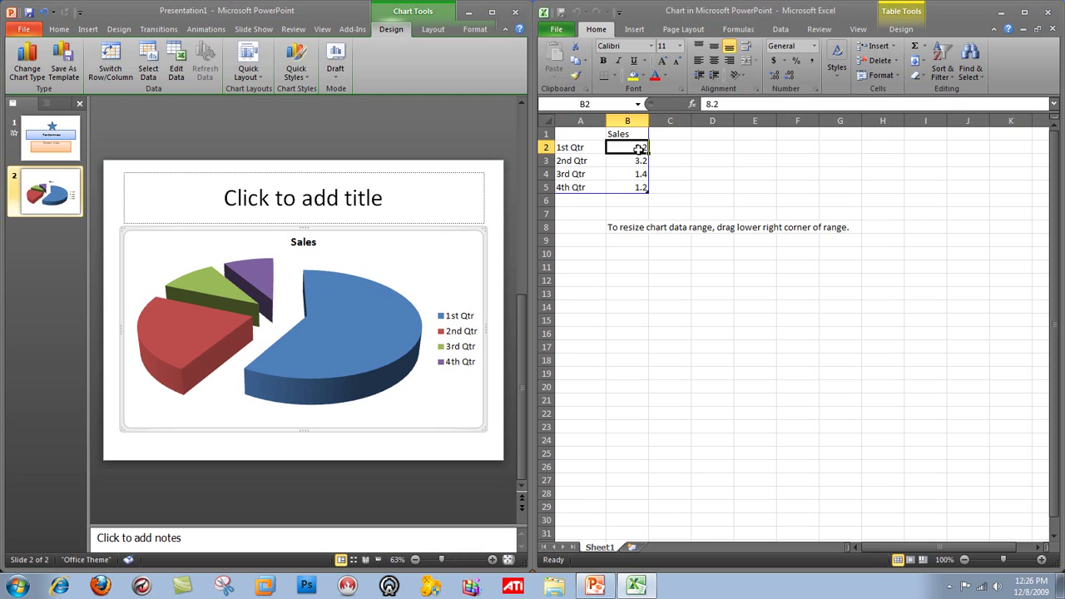
pyautogui.doubleClick(640, 148)
pyautogui.moveTo(637, 147); pyautogui.dragTo(661, 147)
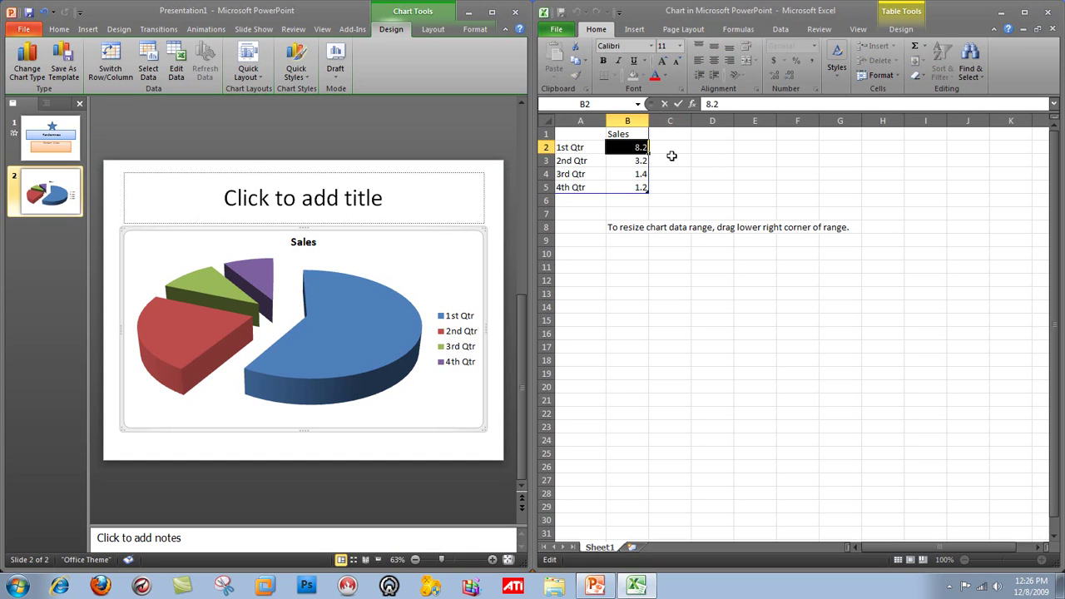
pyautogui.write('123')
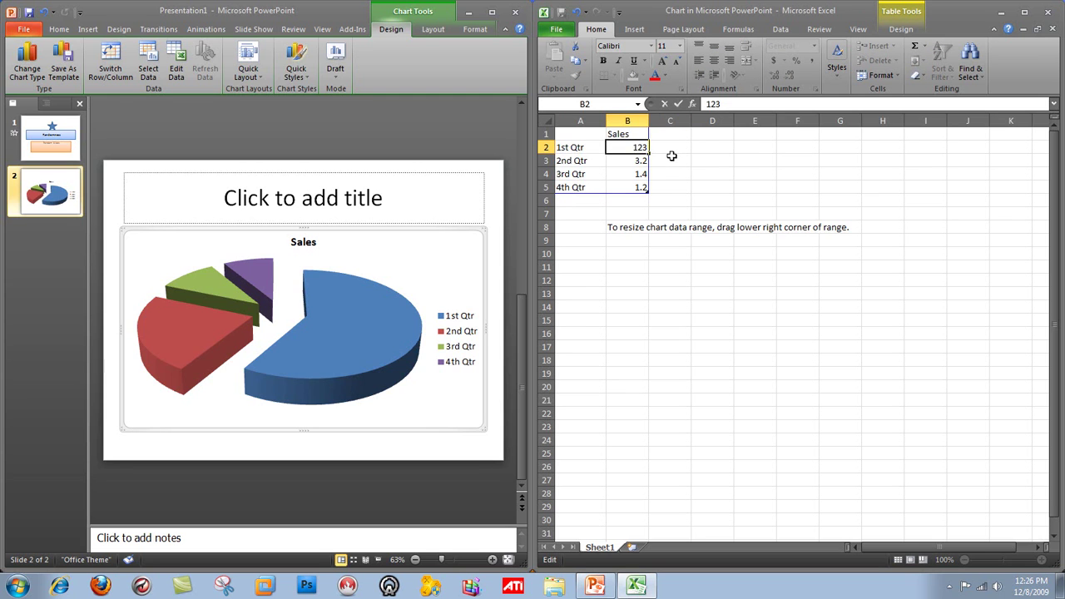
pyautogui.press('Return')
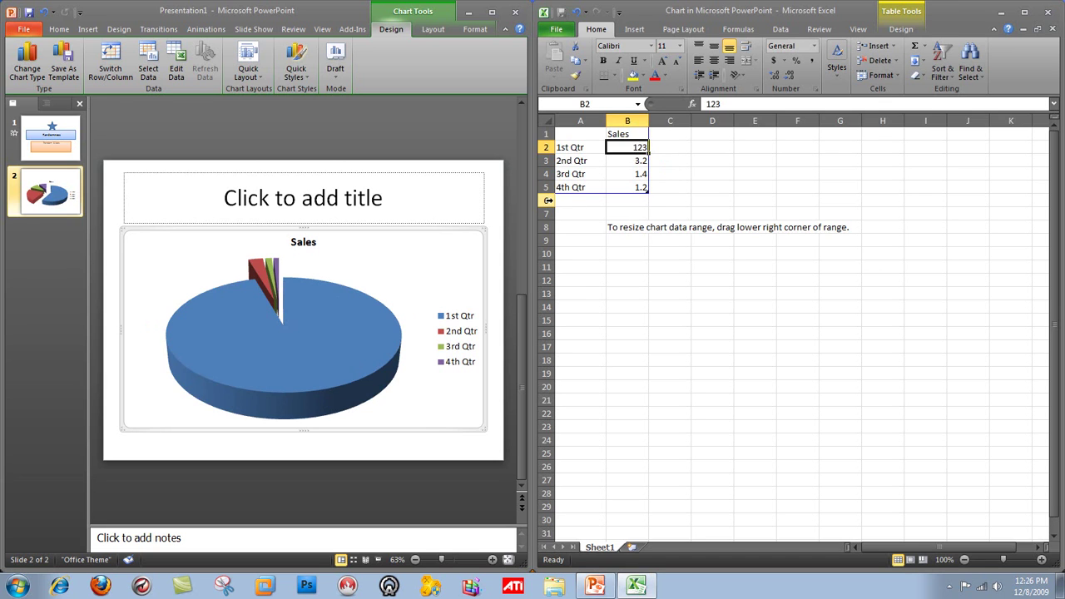
# Add a 5th Qtr row with sales of 45 in A6 and B6
pyautogui.click(549, 200)
pyautogui.click(582, 200)
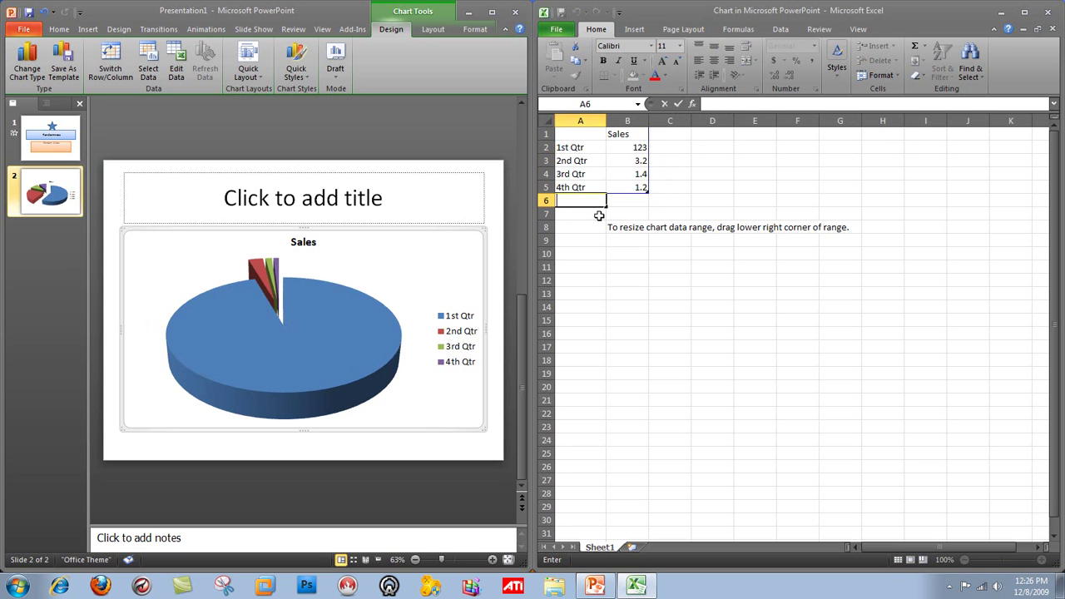
pyautogui.write('%')
pyautogui.press('BackSpace')
pyautogui.write('5th Qtr')
pyautogui.click(626, 203)
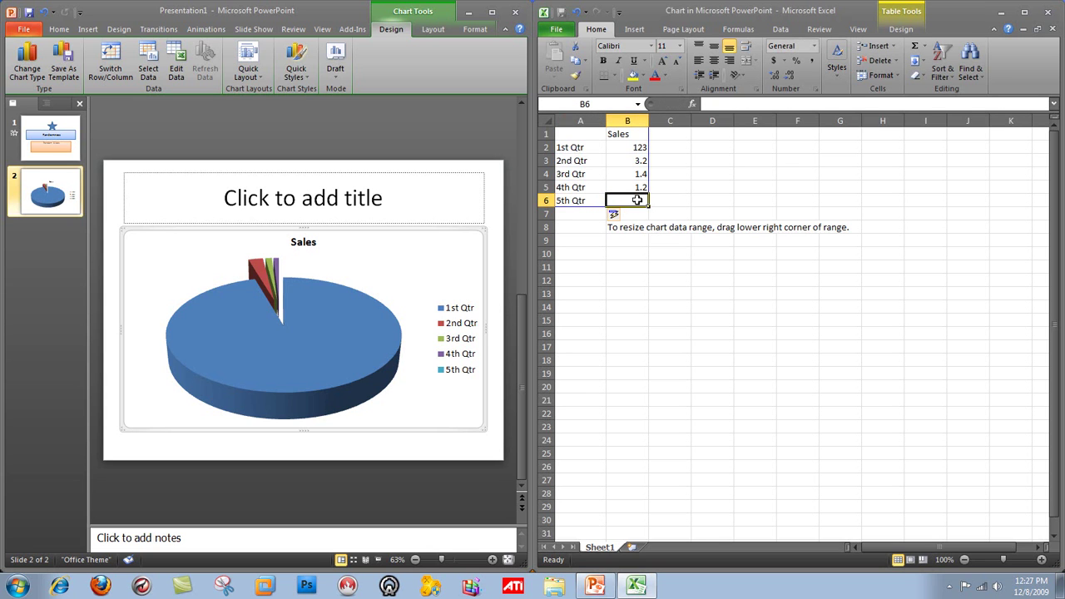
pyautogui.doubleClick(639, 200)
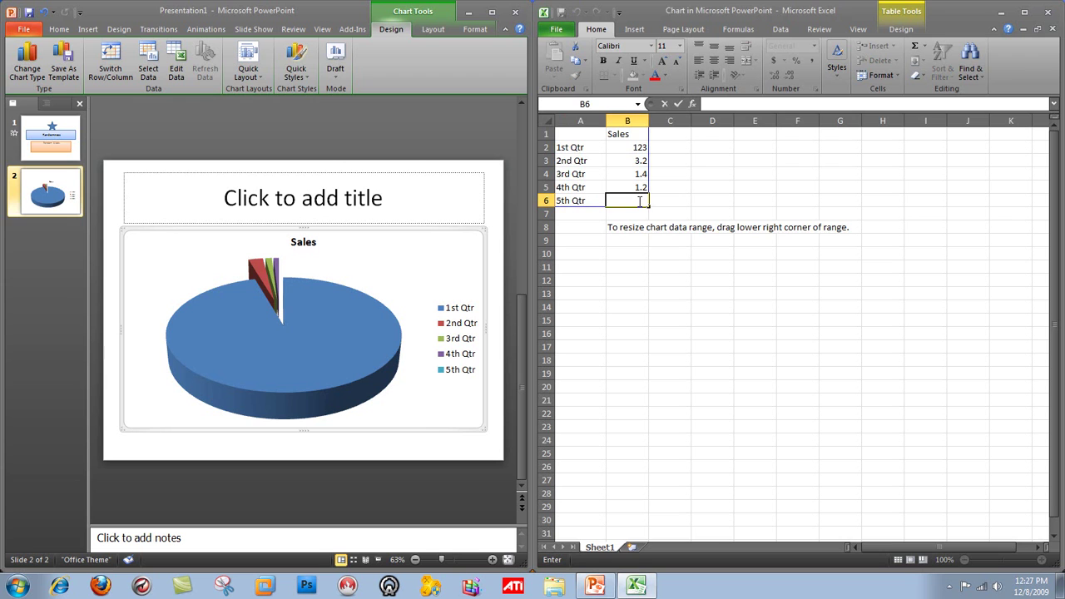
pyautogui.write('45')
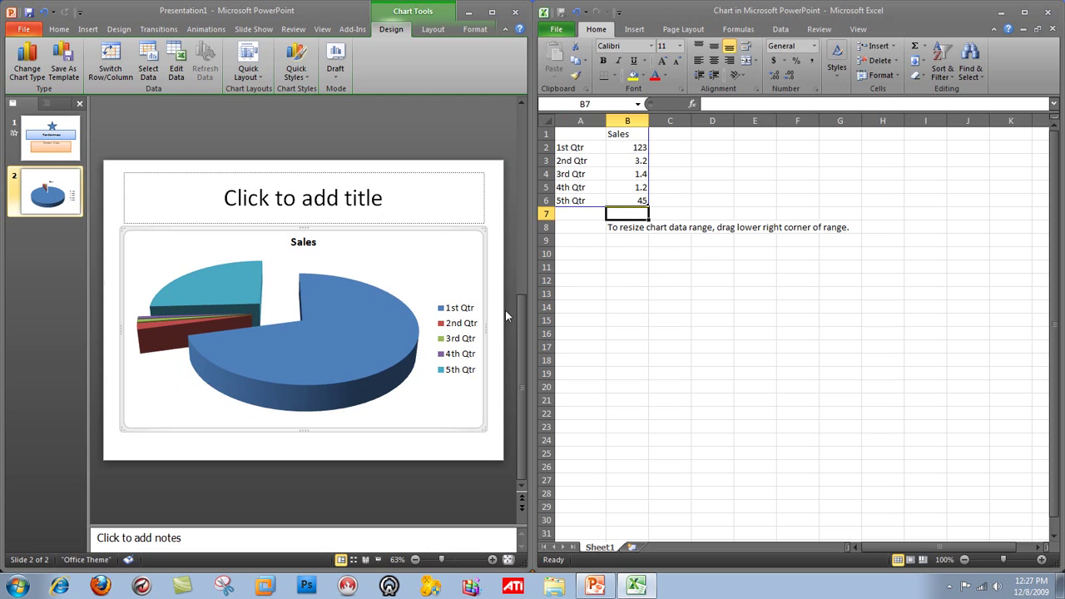
pyautogui.scroll(-1, 738, 83)
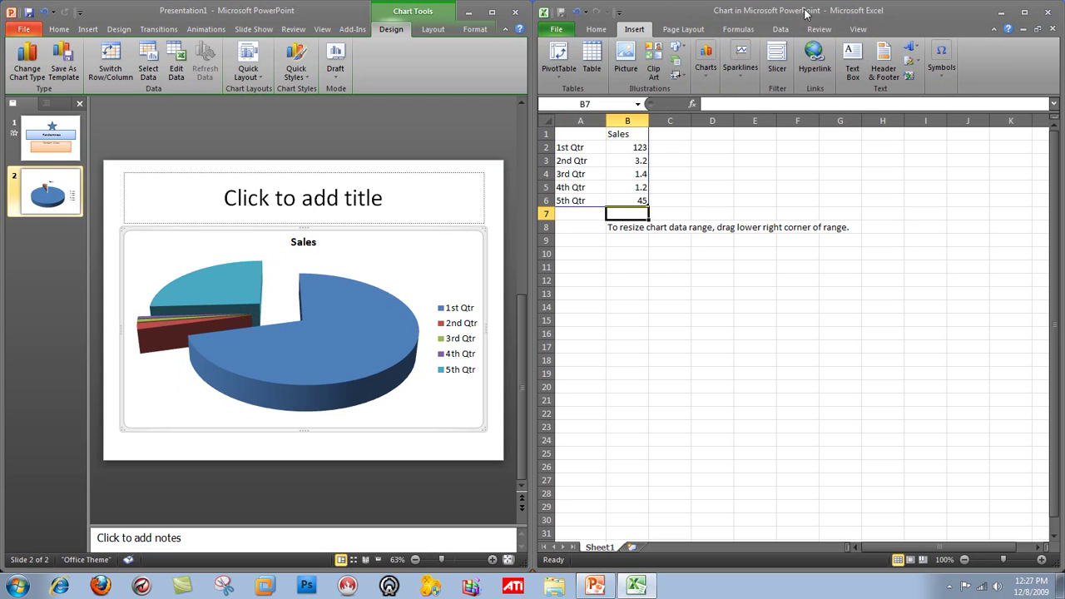
# Close the chart data sheet and replace the chart title Sales with 'Profits'
pyautogui.click(1051, 12)
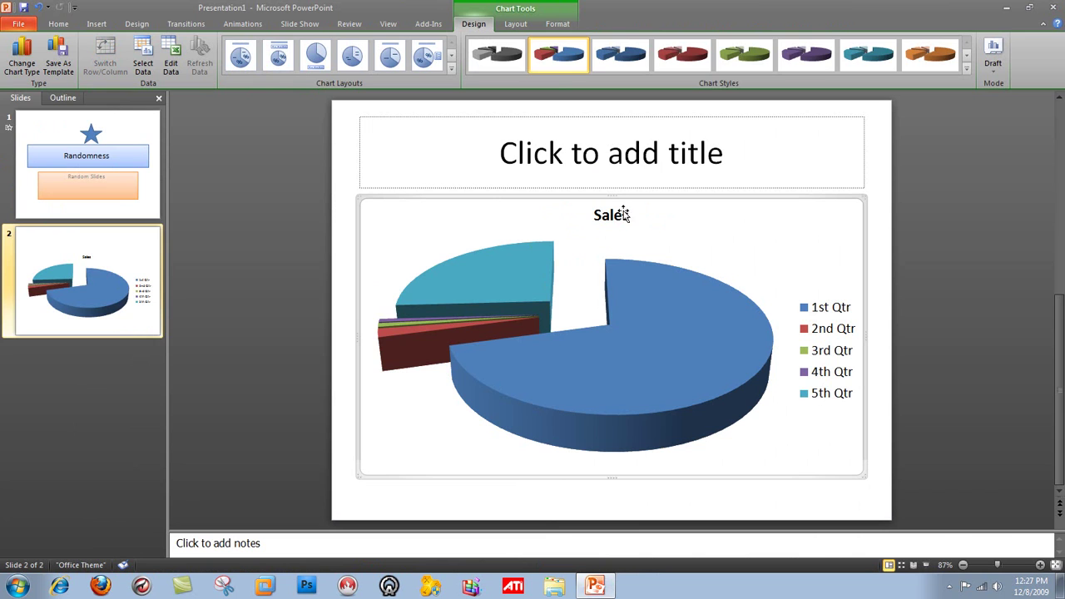
pyautogui.click(622, 213)
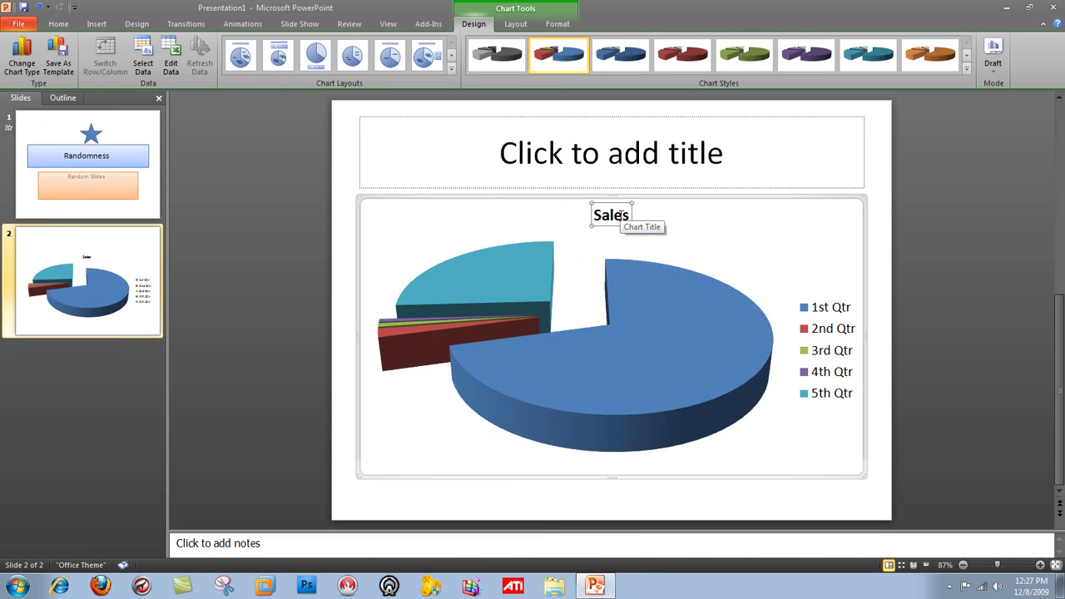
pyautogui.doubleClick(621, 218)
pyautogui.write('Profits')
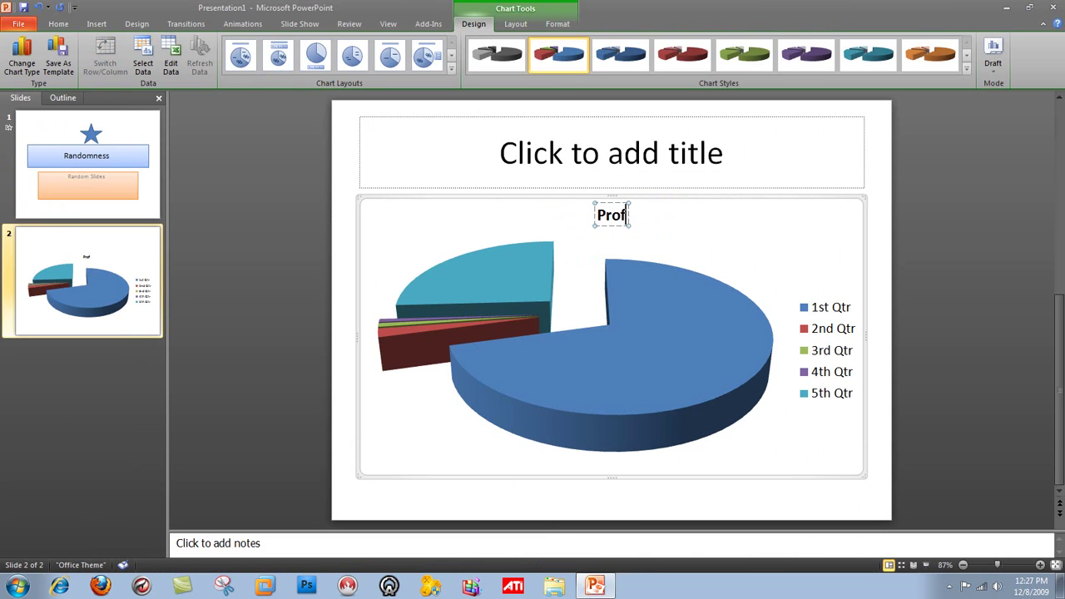
# Title the slide 'Profits' and extend the chart title to 'Profits Gains'
pyautogui.click(653, 155)
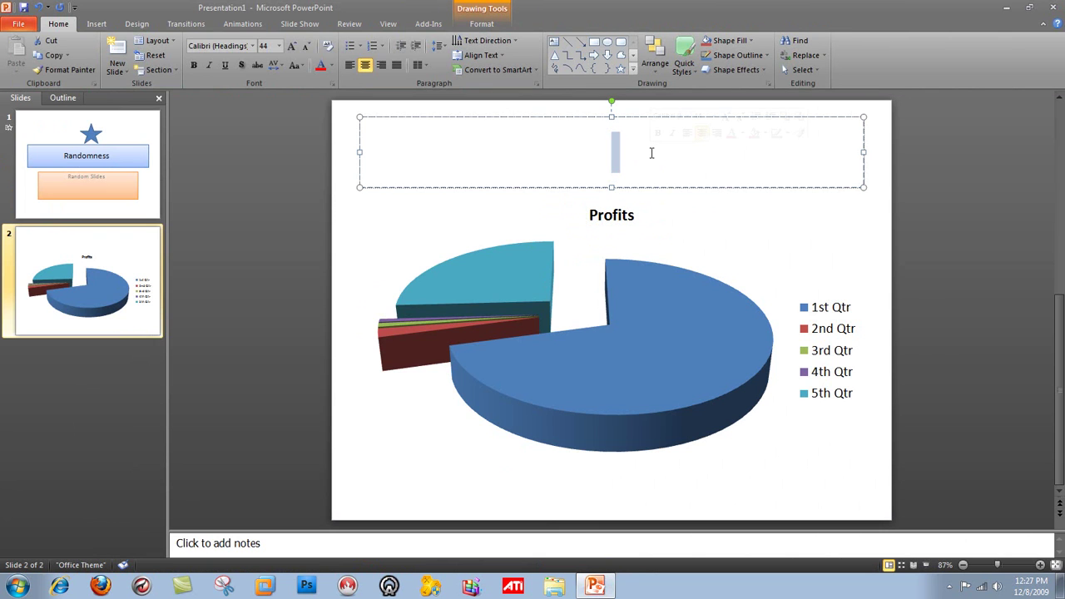
pyautogui.press('BackSpace')
pyautogui.write('Profit ')
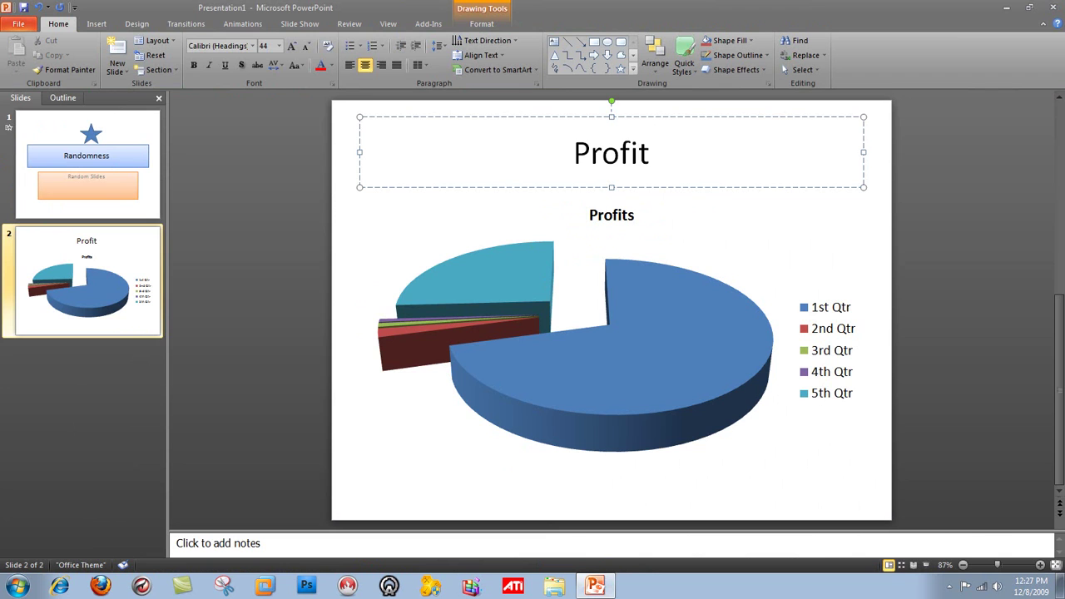
pyautogui.write('s')
pyautogui.click(632, 223)
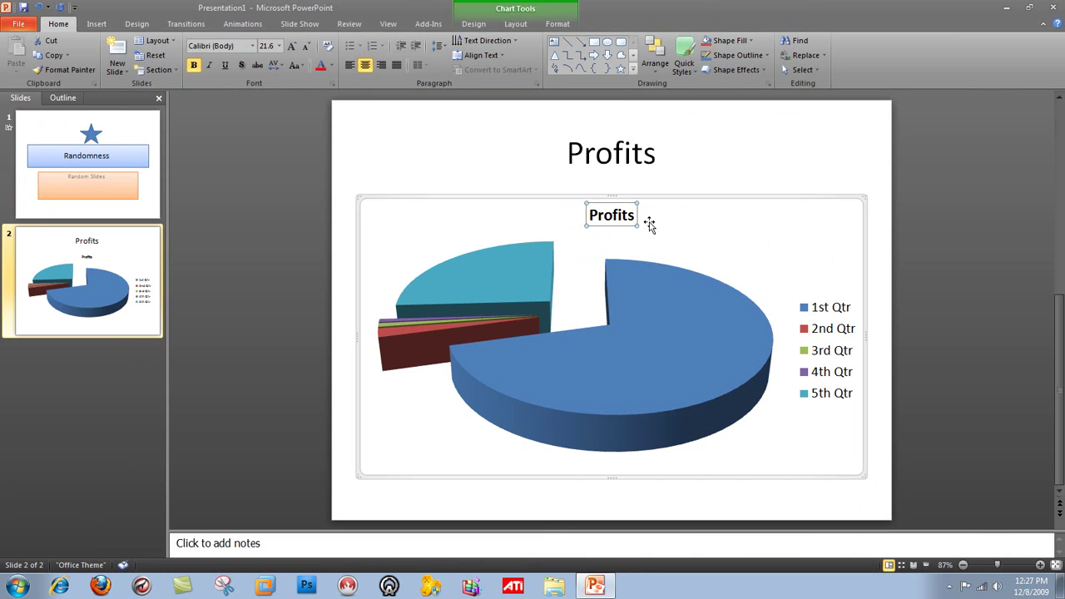
pyautogui.click(635, 215)
pyautogui.write('Gains')
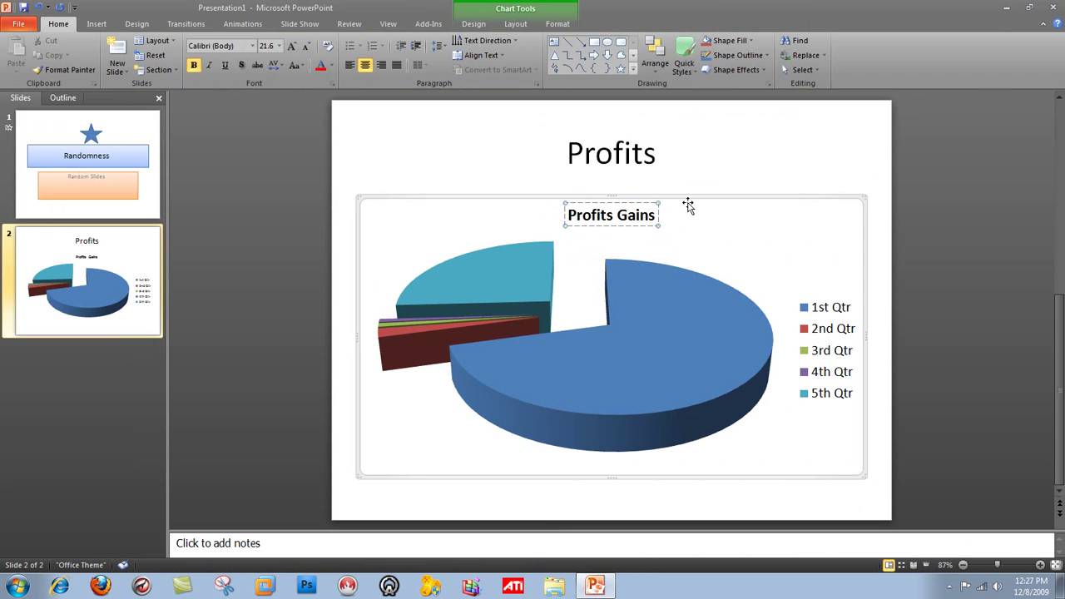
# Apply the red chart style and the layout with a top legend and percentage labels
pyautogui.click(481, 25)
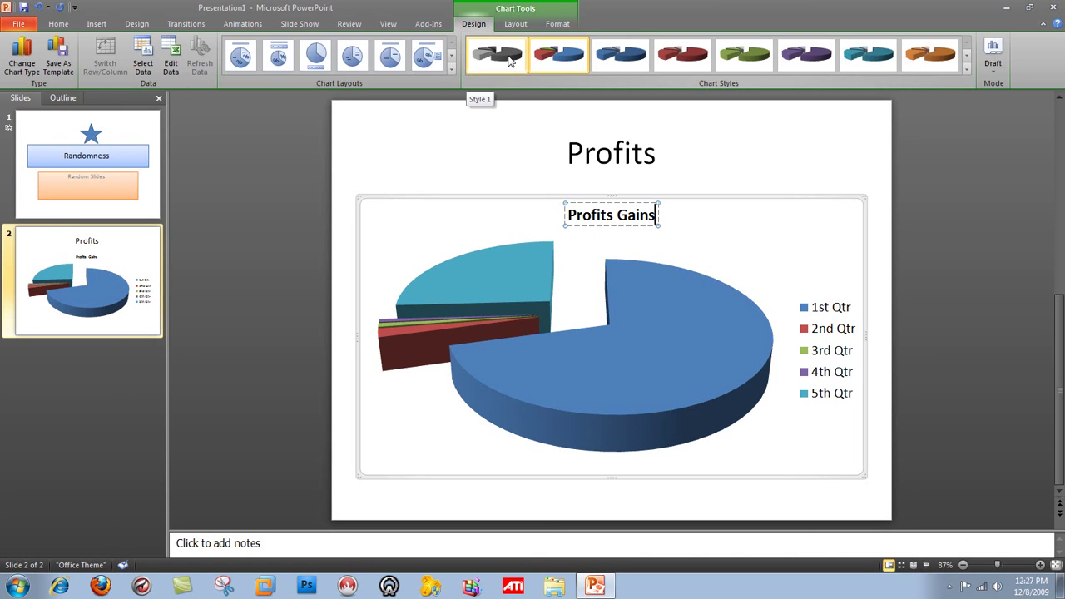
pyautogui.click(510, 60)
pyautogui.click(648, 60)
pyautogui.click(678, 59)
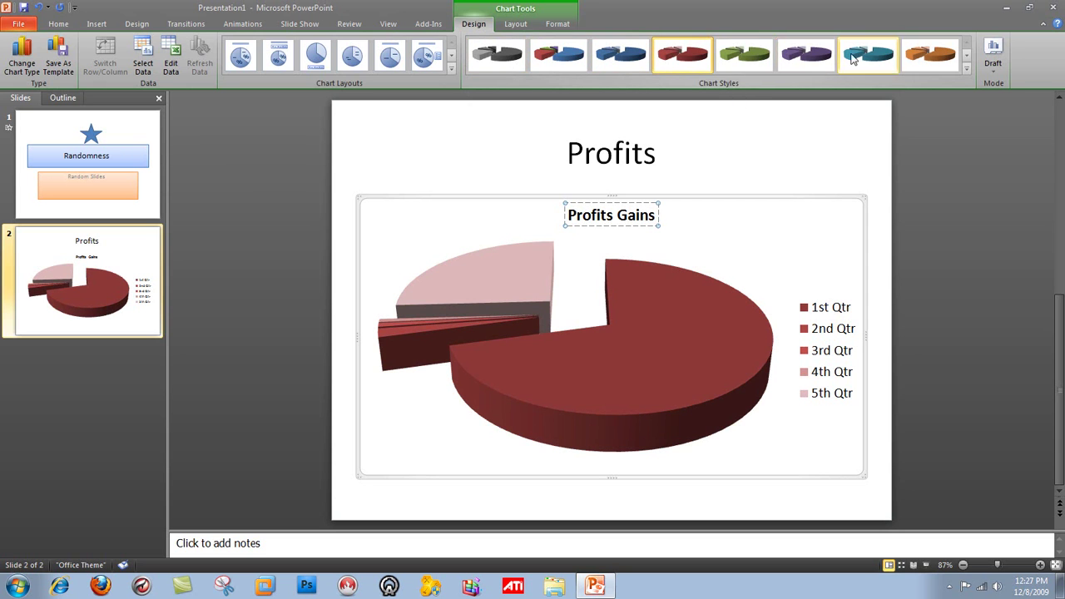
pyautogui.click(389, 60)
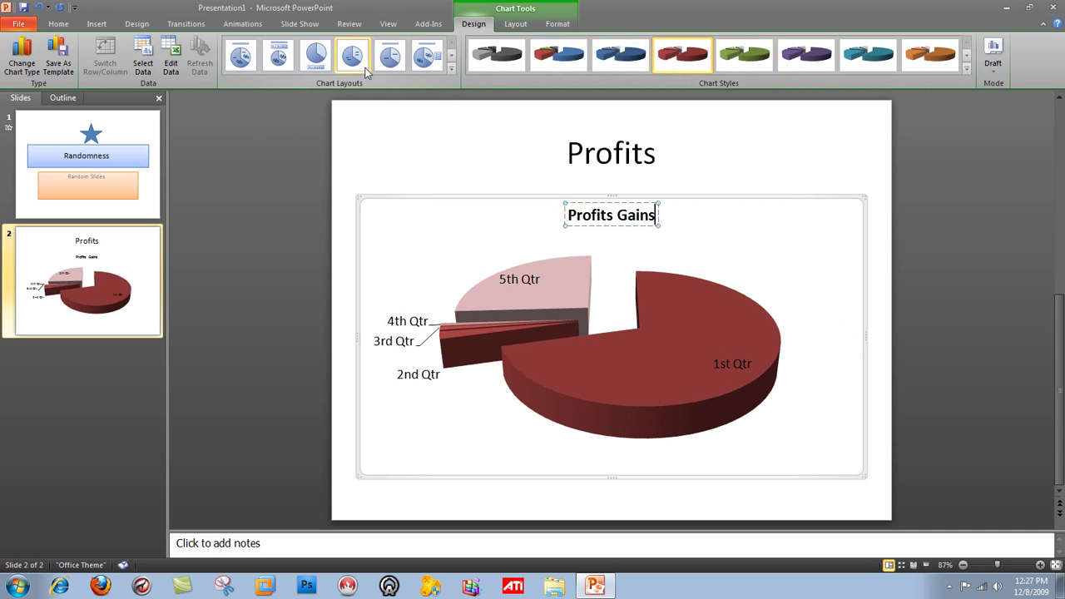
pyautogui.click(279, 57)
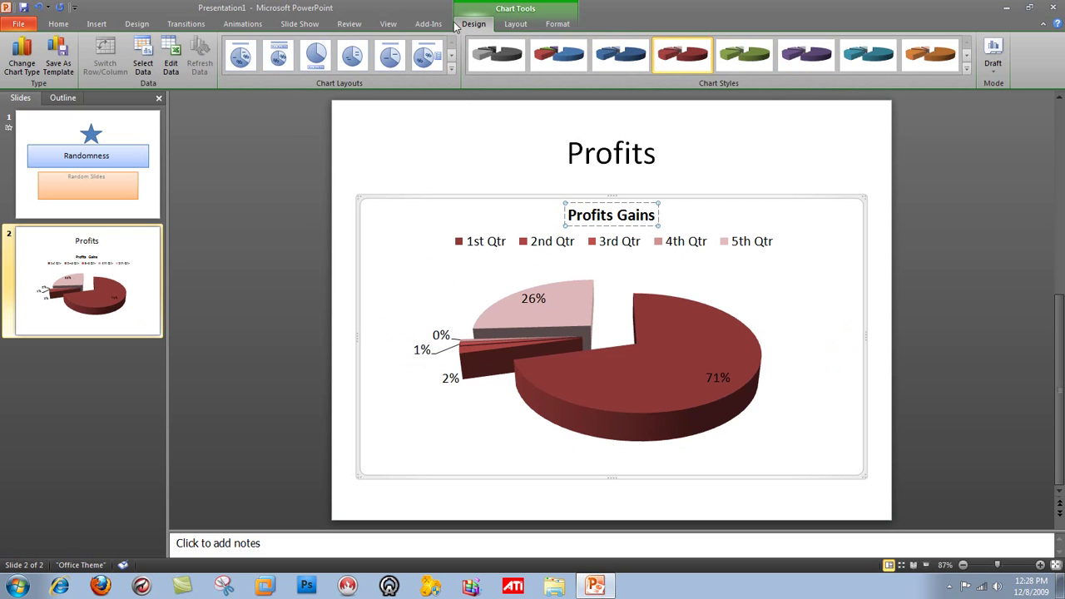
pyautogui.click(517, 24)
# Set the pie chart's 3-D X rotation to 150°
pyautogui.click(511, 60)
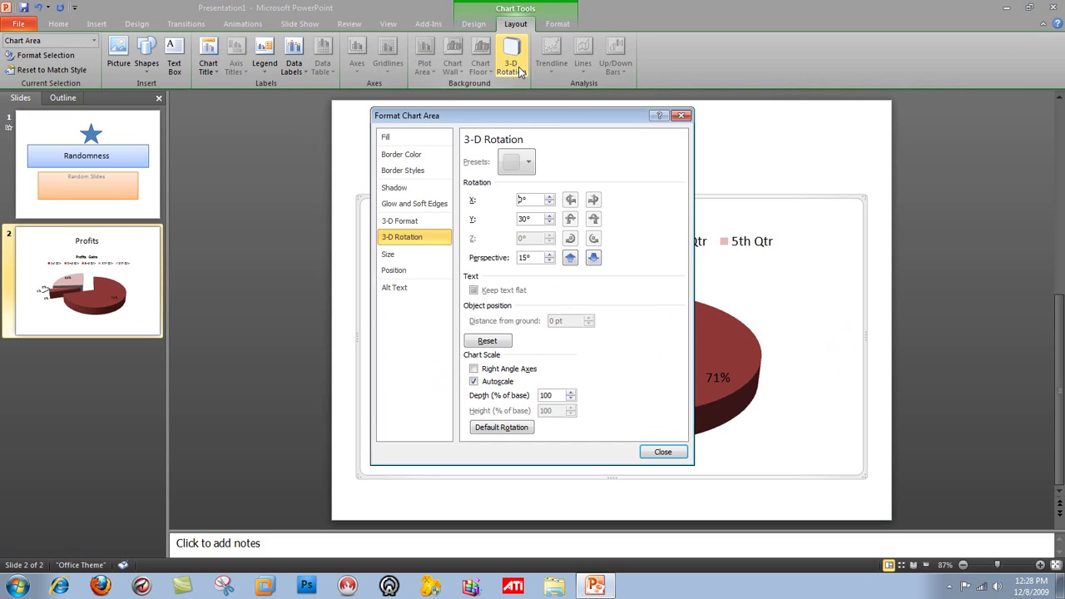
pyautogui.doubleClick(534, 198)
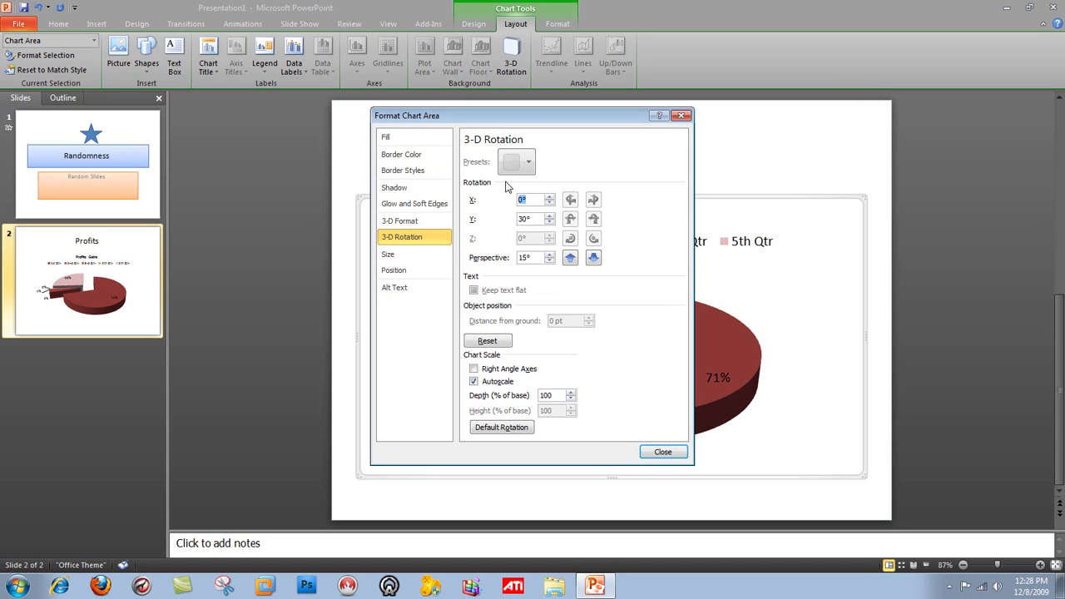
pyautogui.write('150')
pyautogui.click(666, 452)
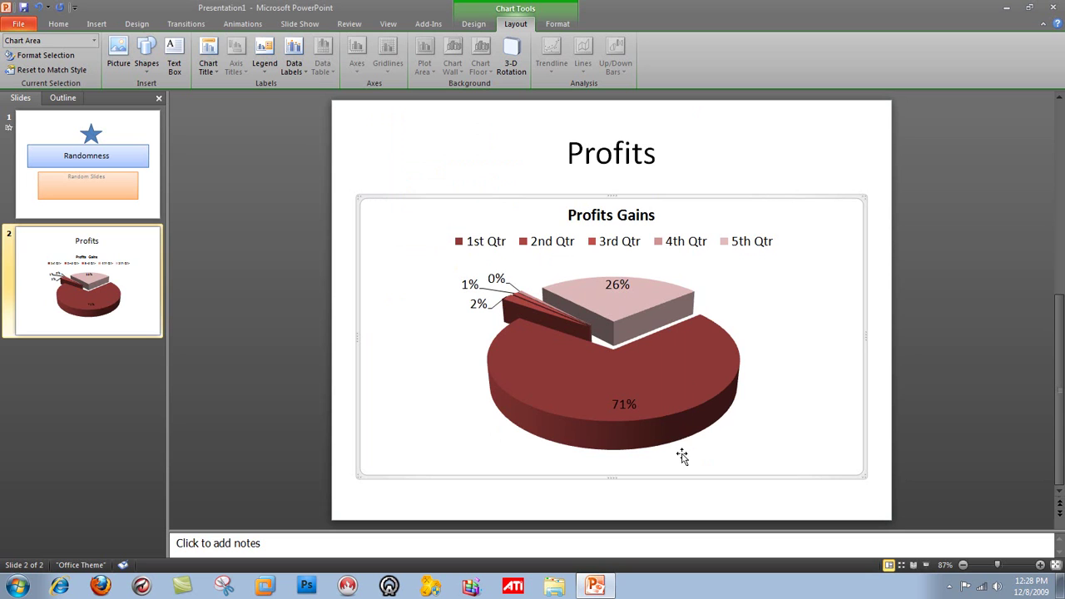
pyautogui.moveTo(620, 337)
# Give the chart the Colored Outline - Orange, Accent 6 style and outlined blue WordArt text
pyautogui.click(558, 25)
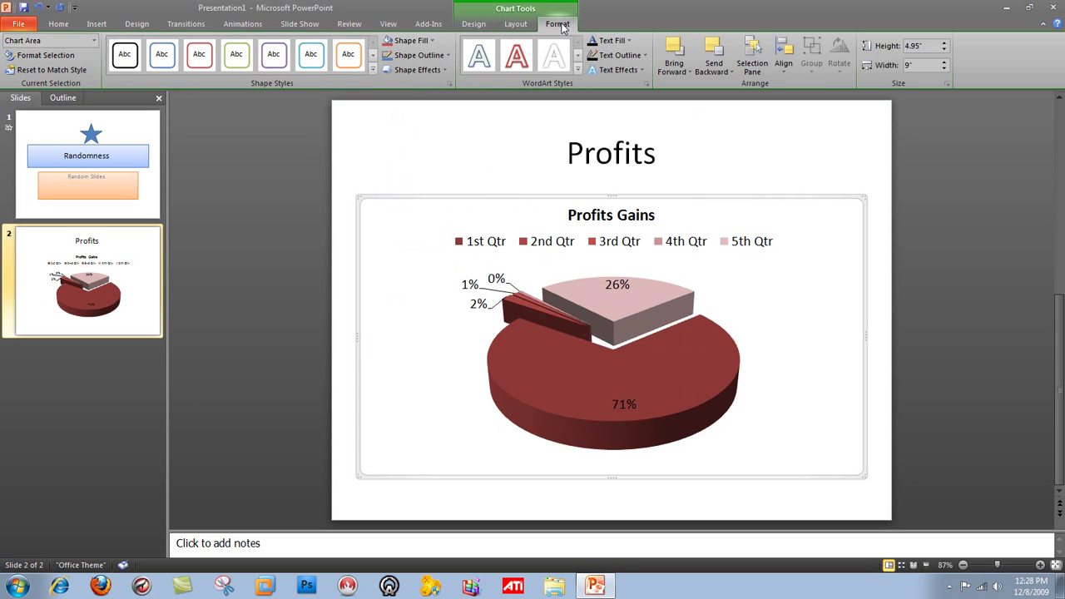
pyautogui.click(345, 56)
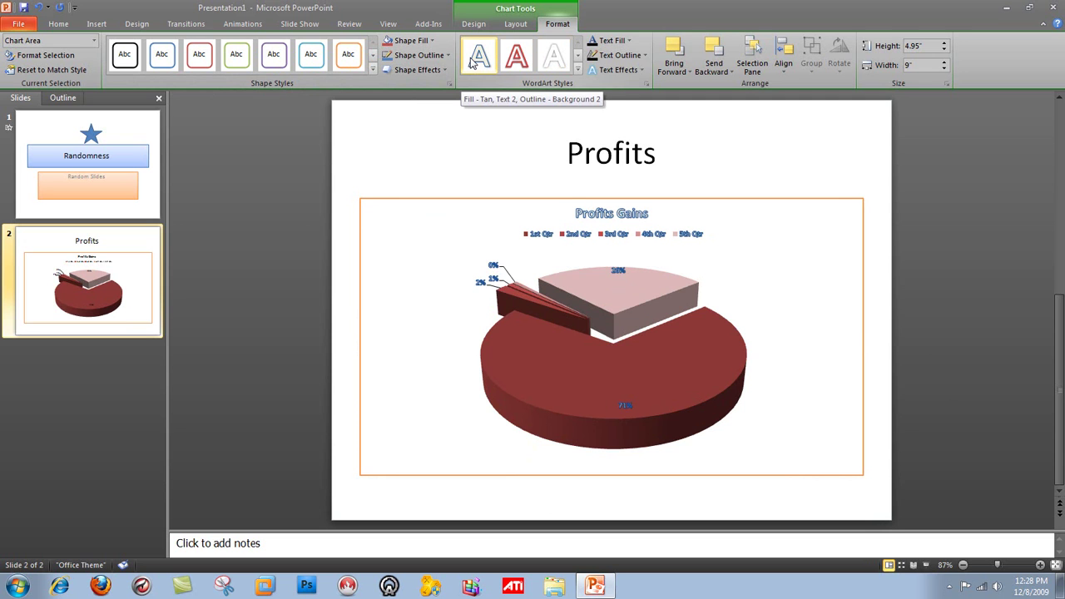
pyautogui.click(516, 65)
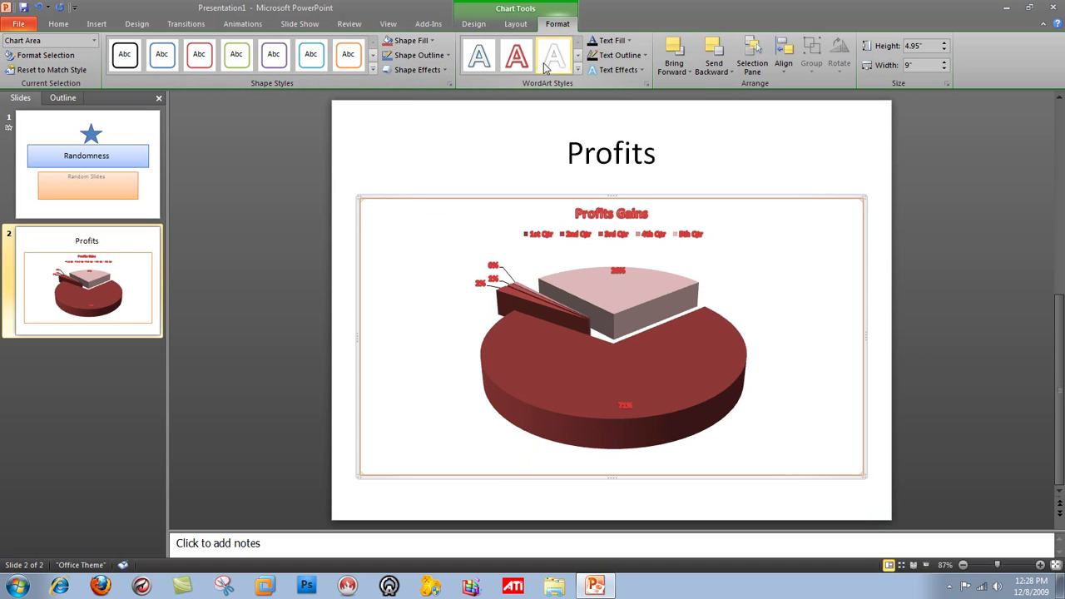
pyautogui.click(481, 60)
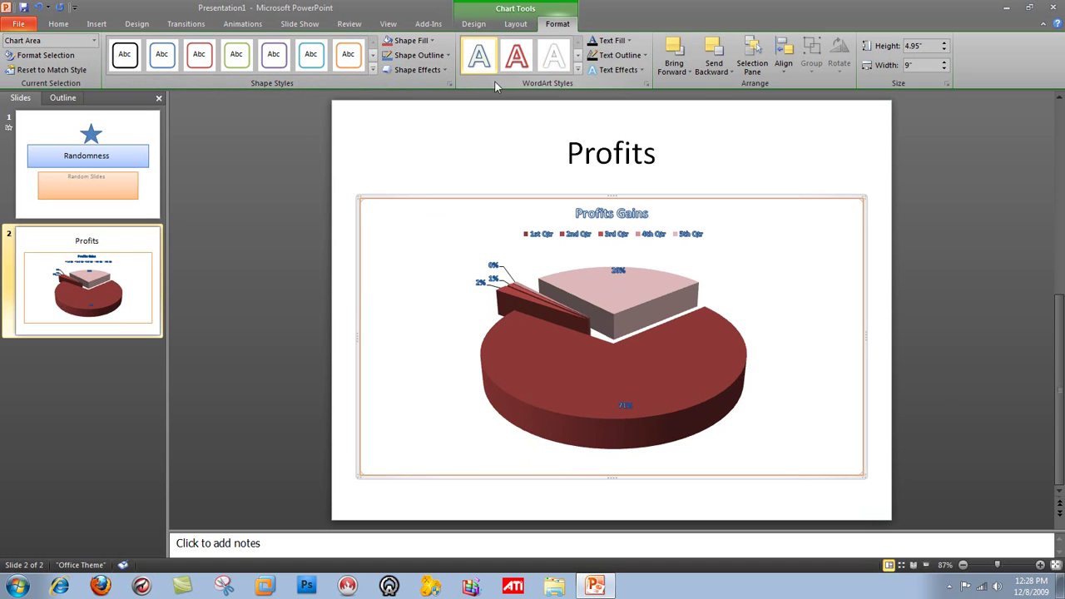
pyautogui.click(578, 70)
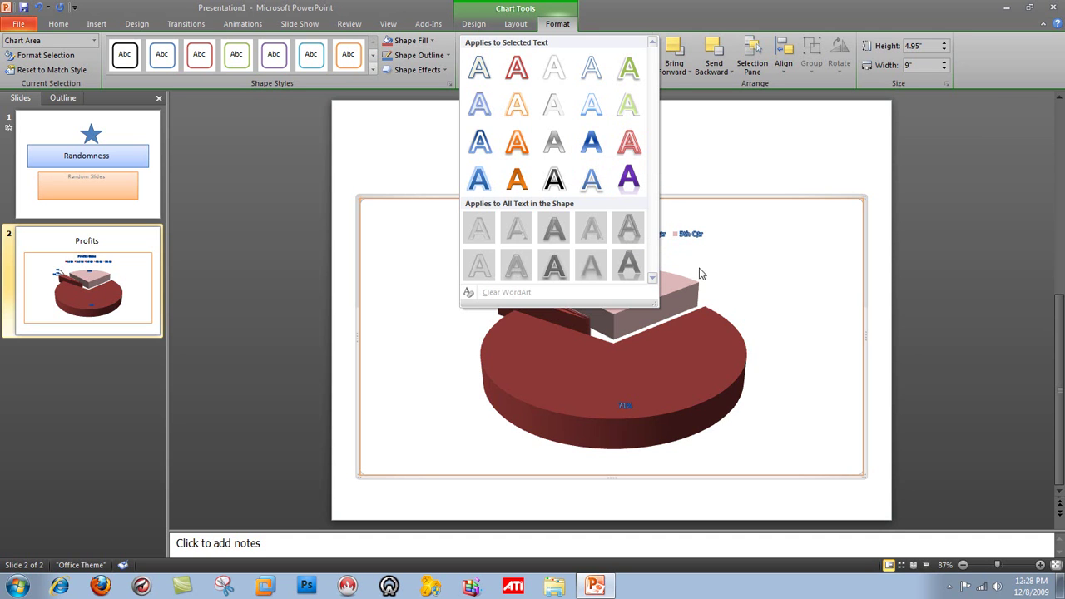
pyautogui.click(808, 315)
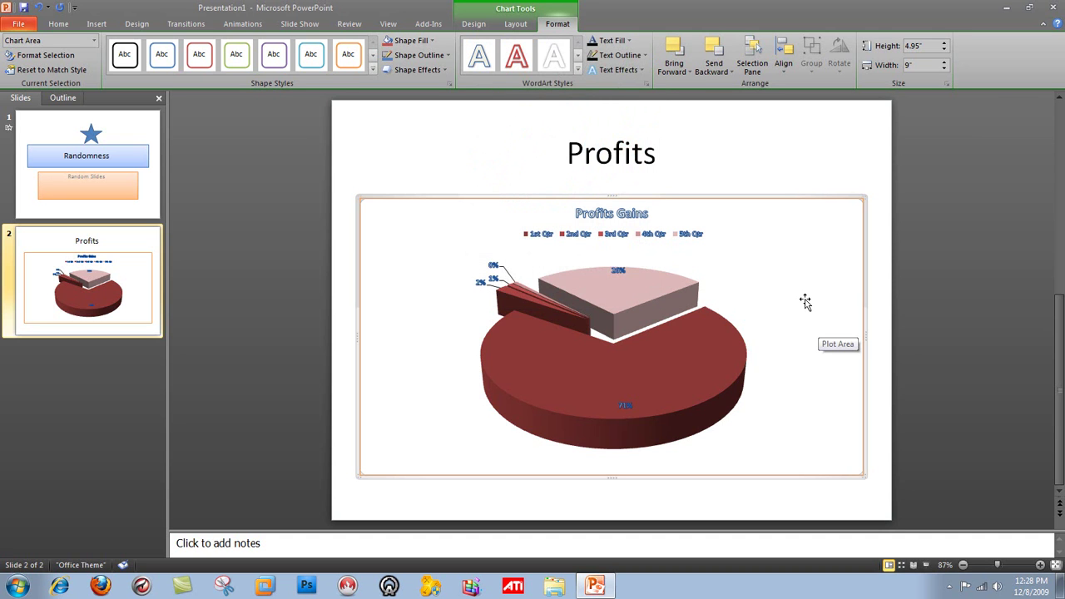
pyautogui.click(122, 383)
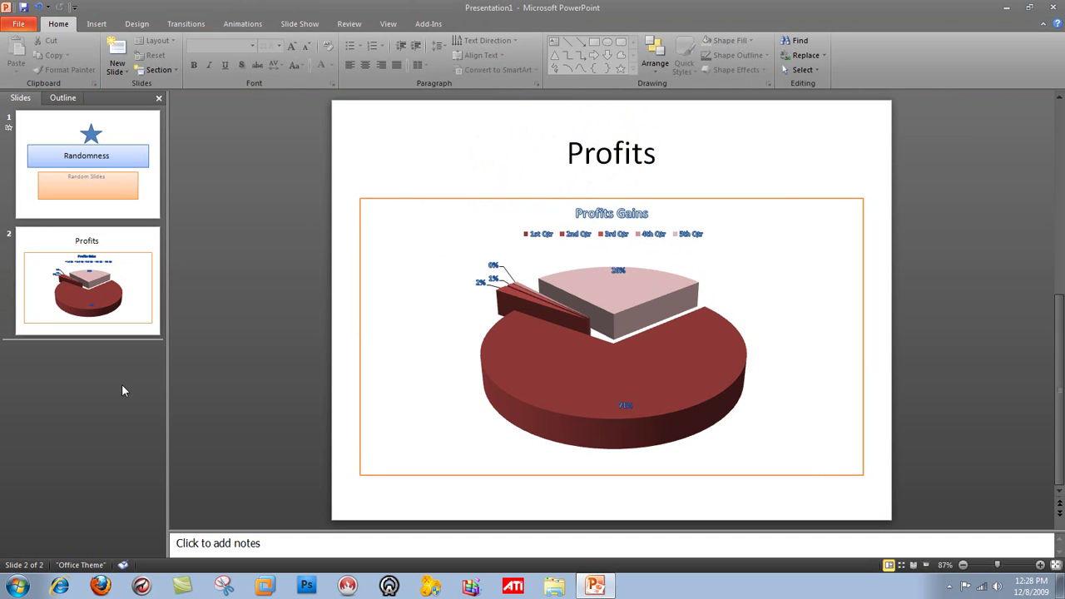
# Add a third slide with an Alternating Hexagons SmartArt graphic and the title 'Hex'
pyautogui.press('Return')
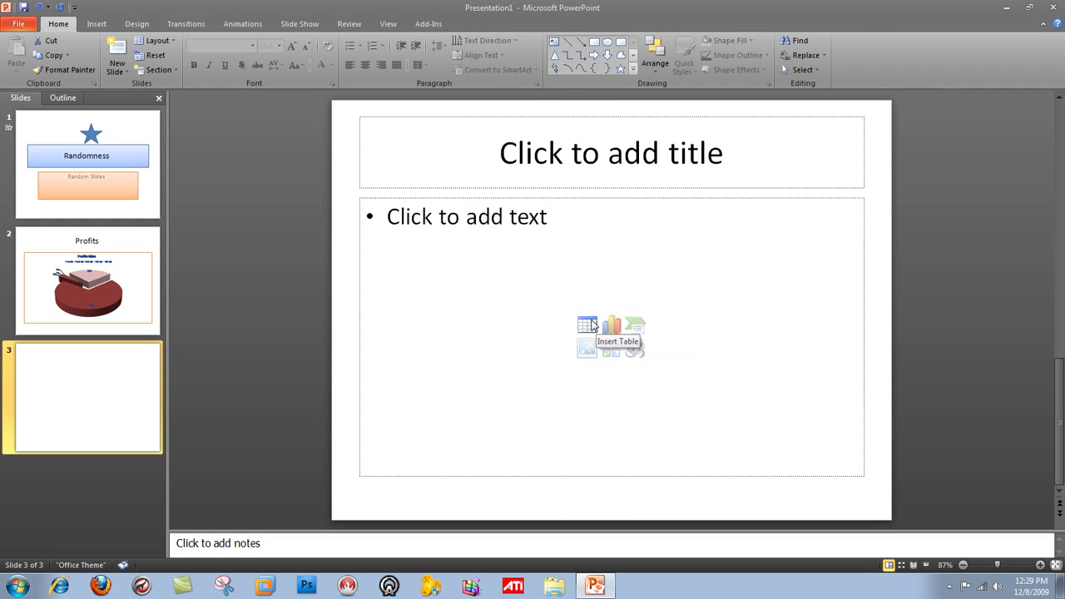
pyautogui.click(638, 329)
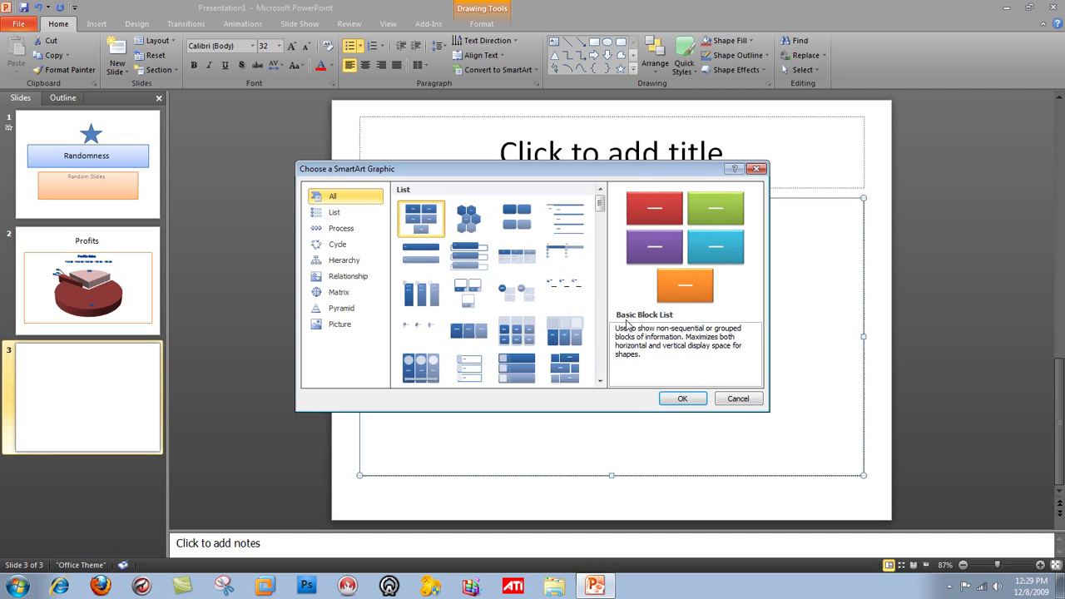
pyautogui.click(471, 222)
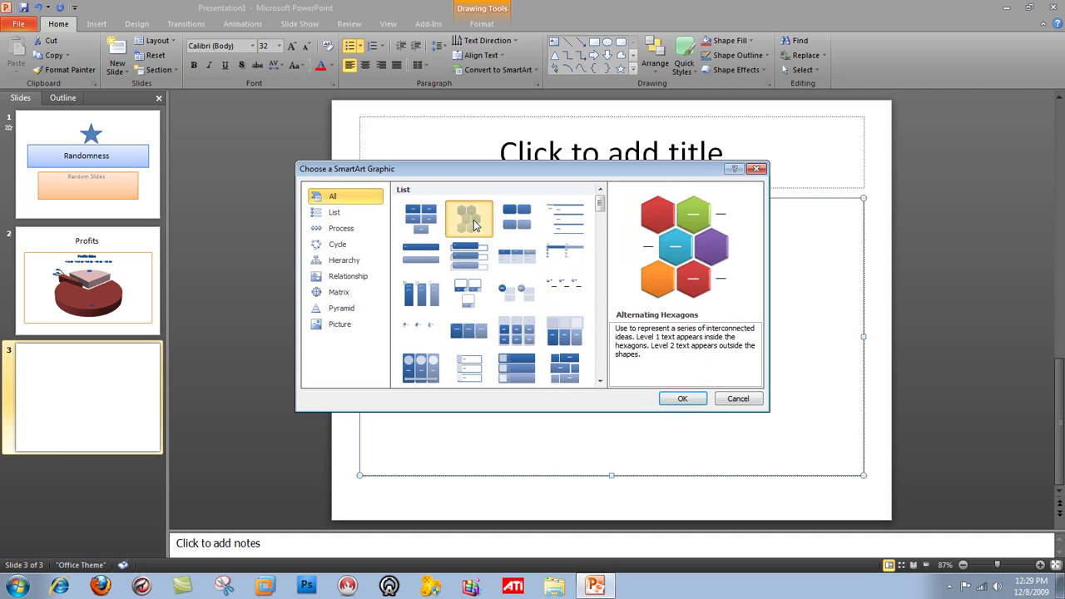
pyautogui.click(682, 398)
pyautogui.click(609, 158)
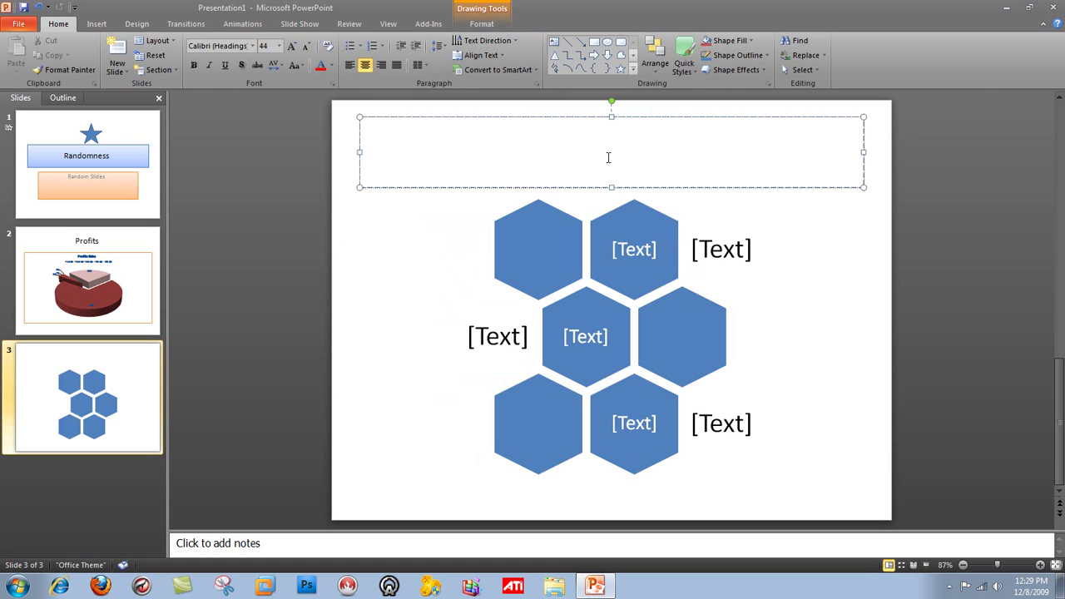
pyautogui.write('Hex')
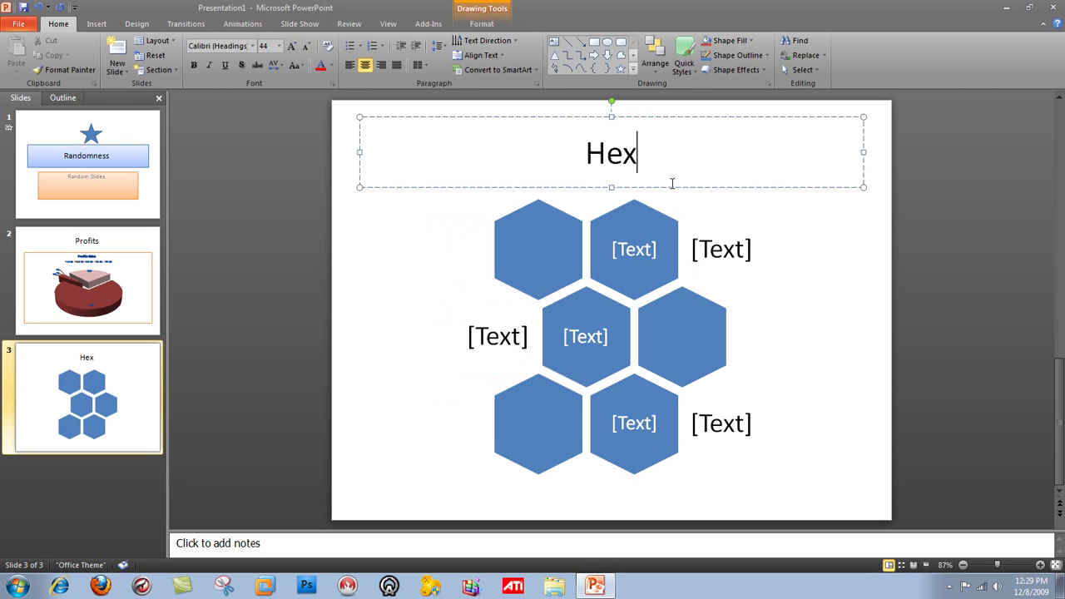
# Label the six hexagon SmartArt shapes 1 through 6
pyautogui.click(639, 248)
pyautogui.write('1')
pyautogui.press('Tab')
pyautogui.write('2')
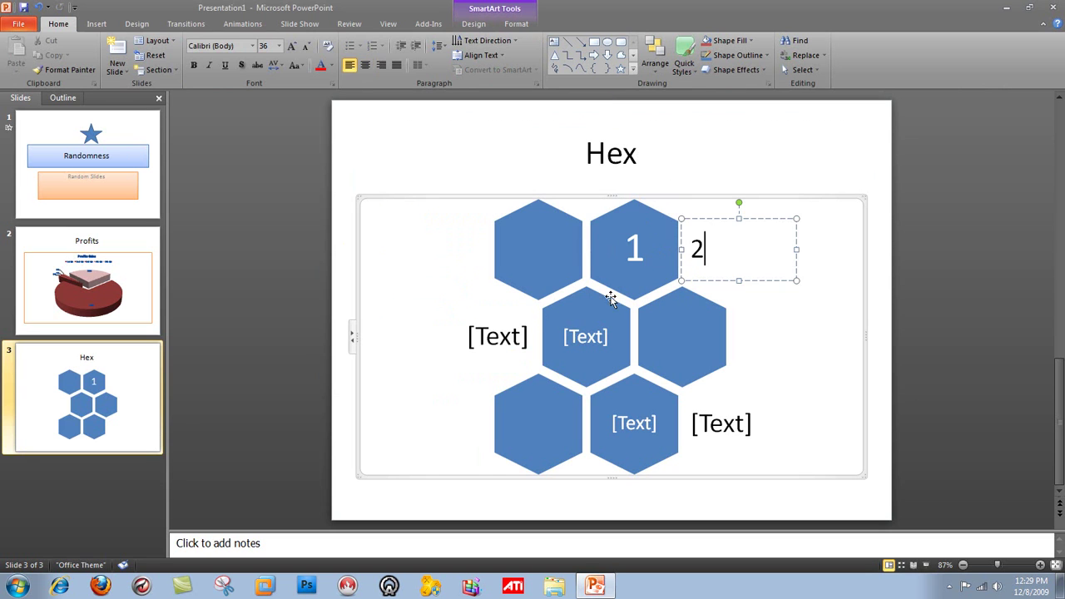
pyautogui.click(494, 335)
pyautogui.write('3')
pyautogui.click(607, 345)
pyautogui.write('4')
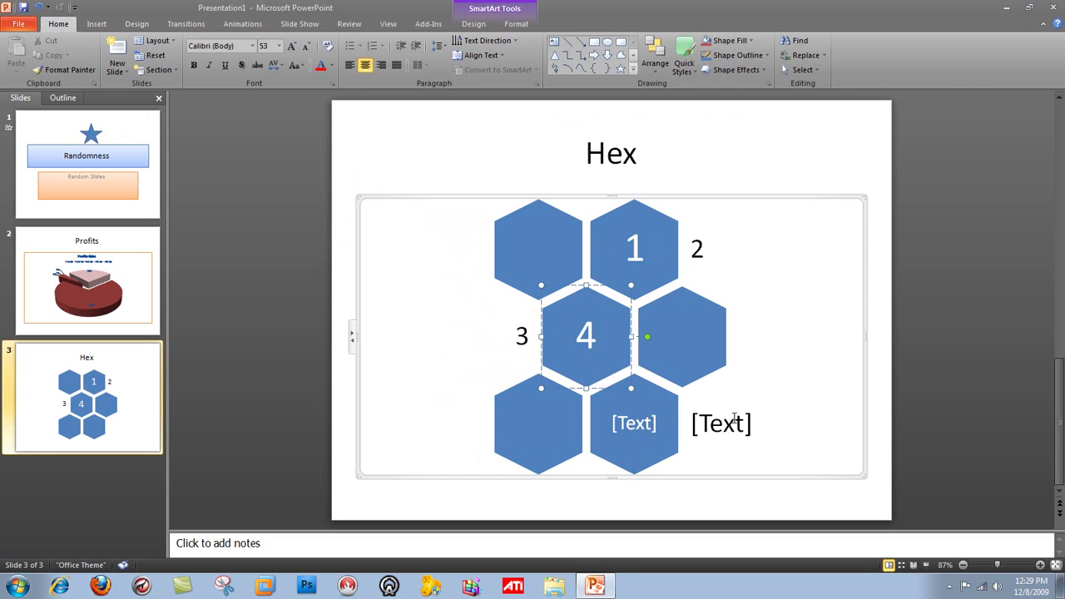
pyautogui.click(732, 420)
pyautogui.write('5')
pyautogui.click(633, 424)
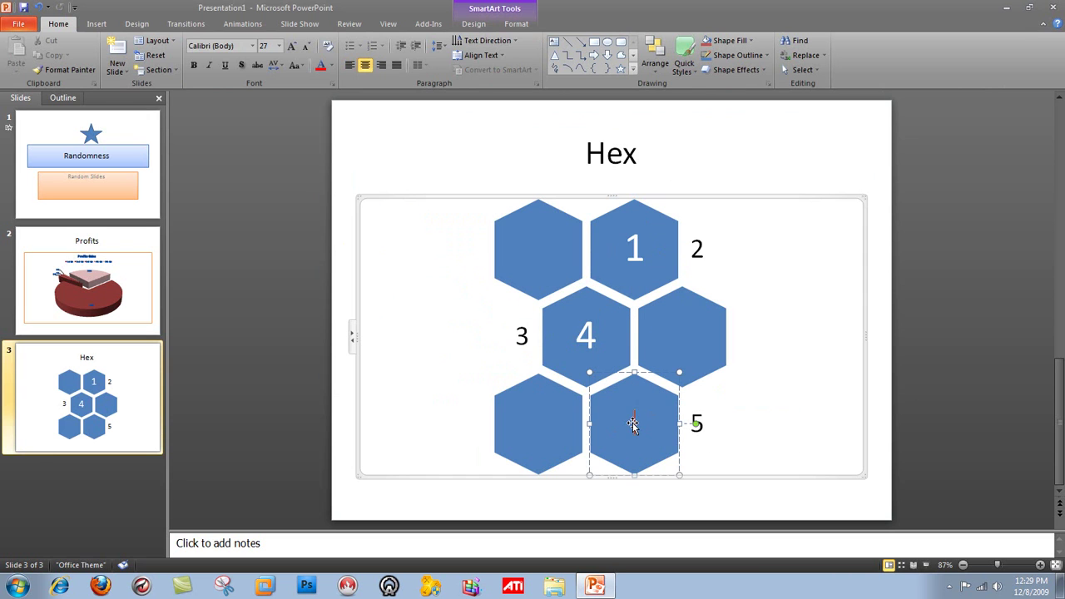
pyautogui.write('6')
pyautogui.click(754, 408)
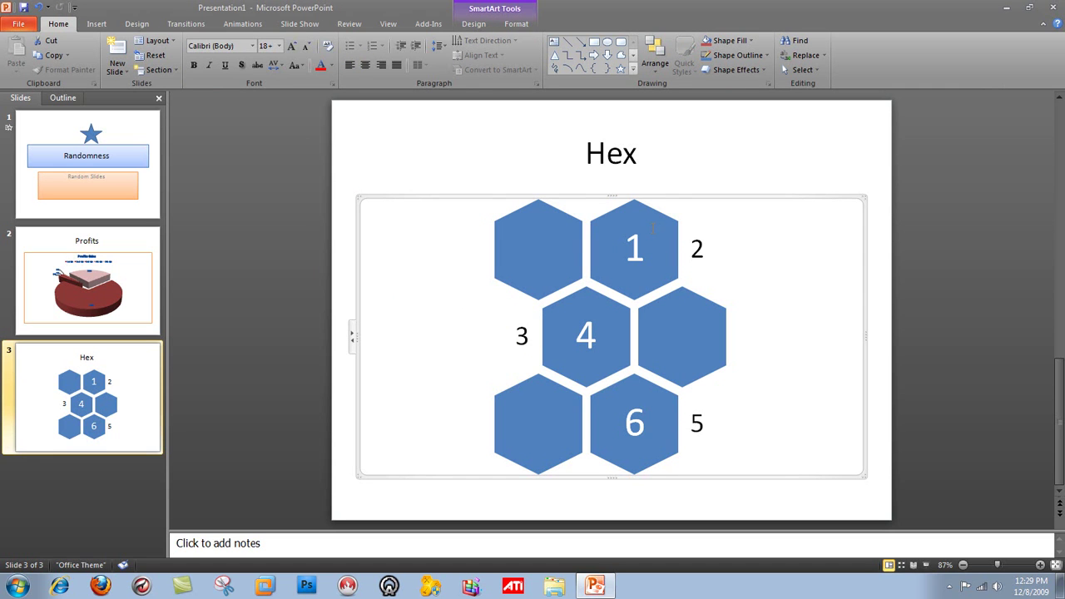
pyautogui.click(542, 233)
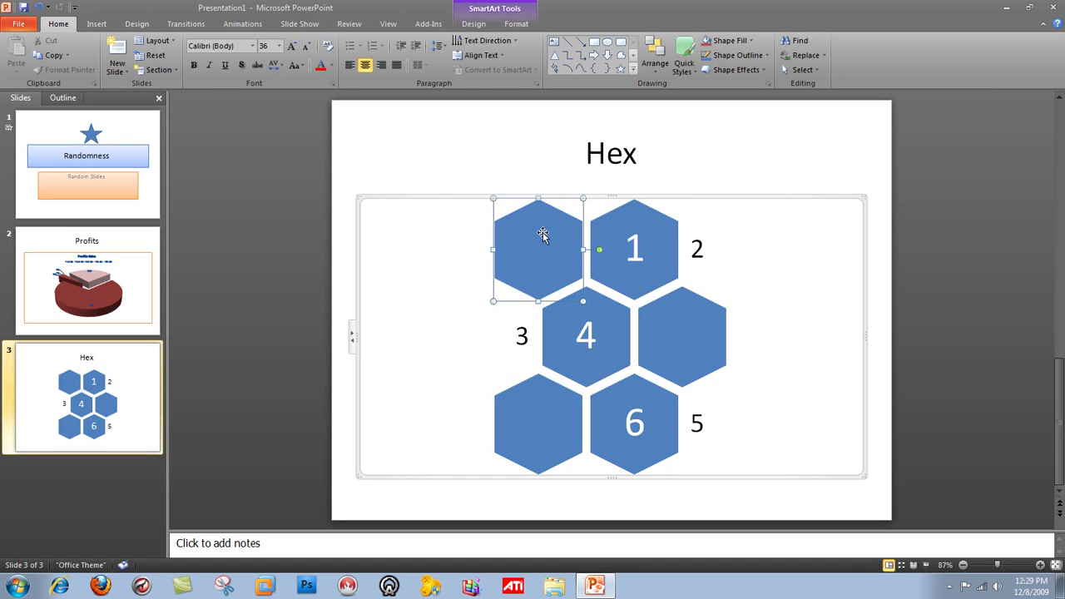
# Give the top-left hexagon a light blue Quick Style, the one right of 4 red, and the bottom-left purple
pyautogui.click(688, 70)
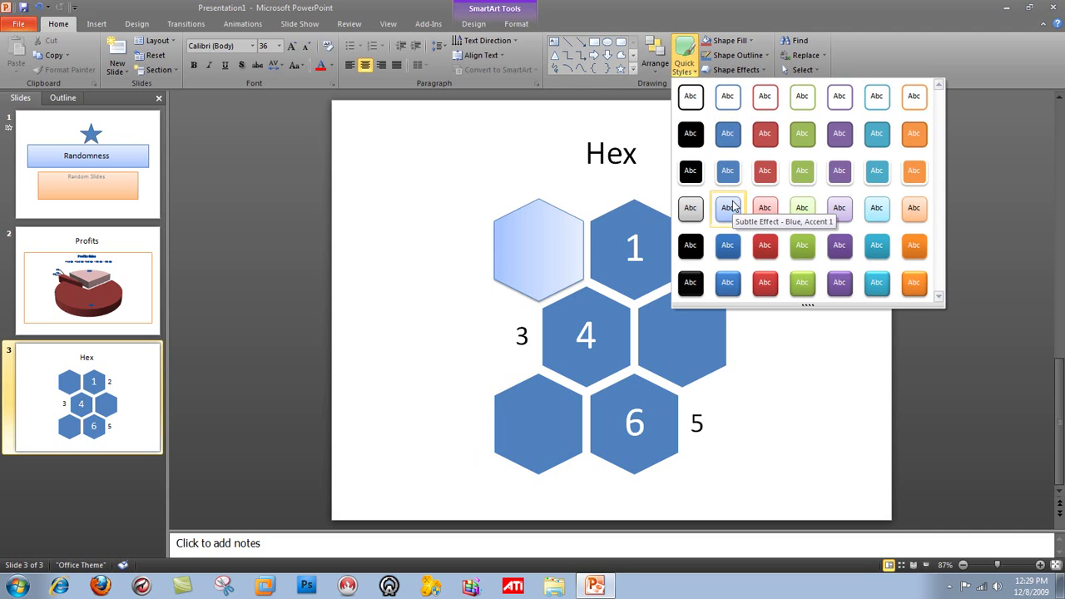
pyautogui.click(728, 208)
pyautogui.click(720, 293)
pyautogui.click(685, 64)
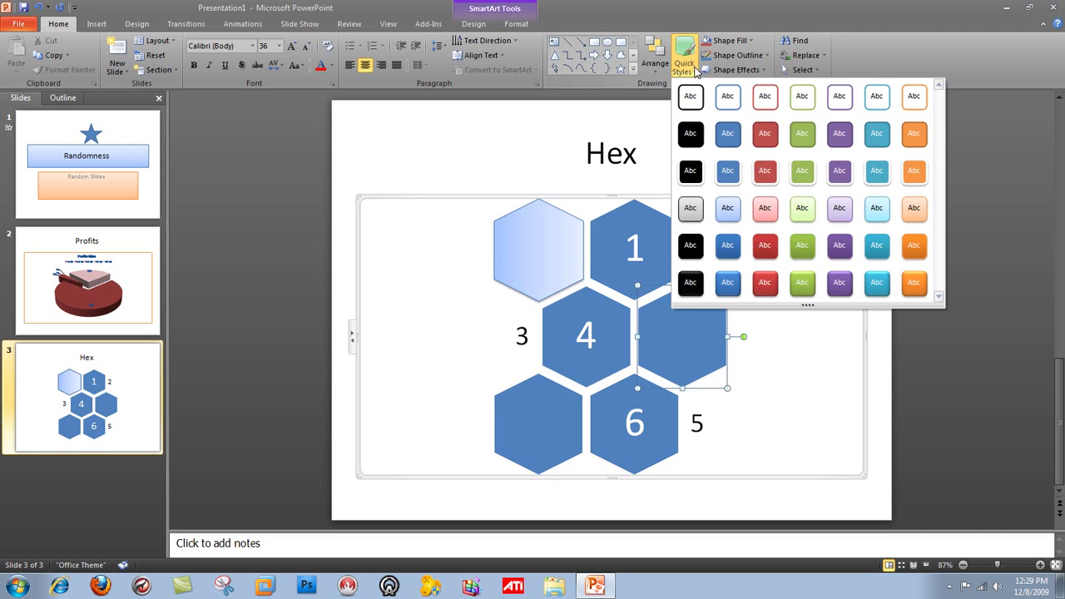
pyautogui.click(761, 168)
pyautogui.click(649, 407)
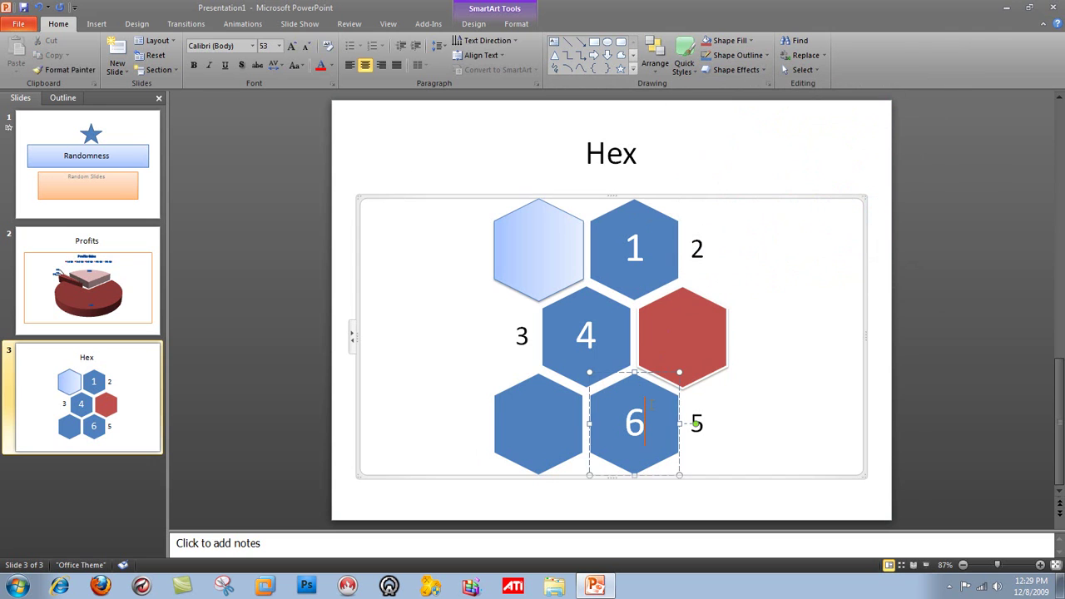
pyautogui.click(558, 403)
pyautogui.click(684, 60)
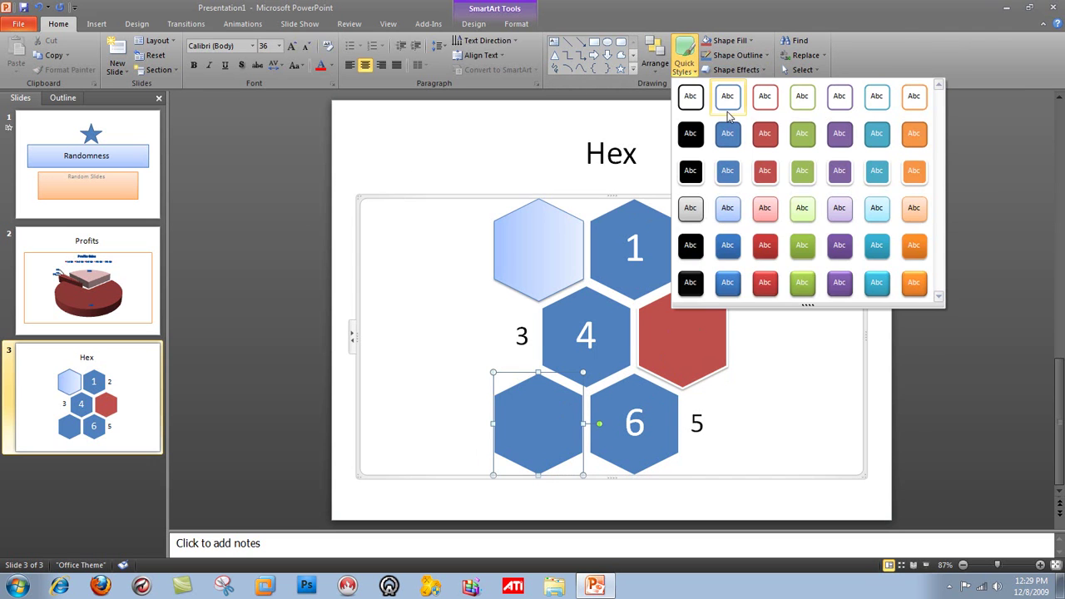
pyautogui.click(834, 250)
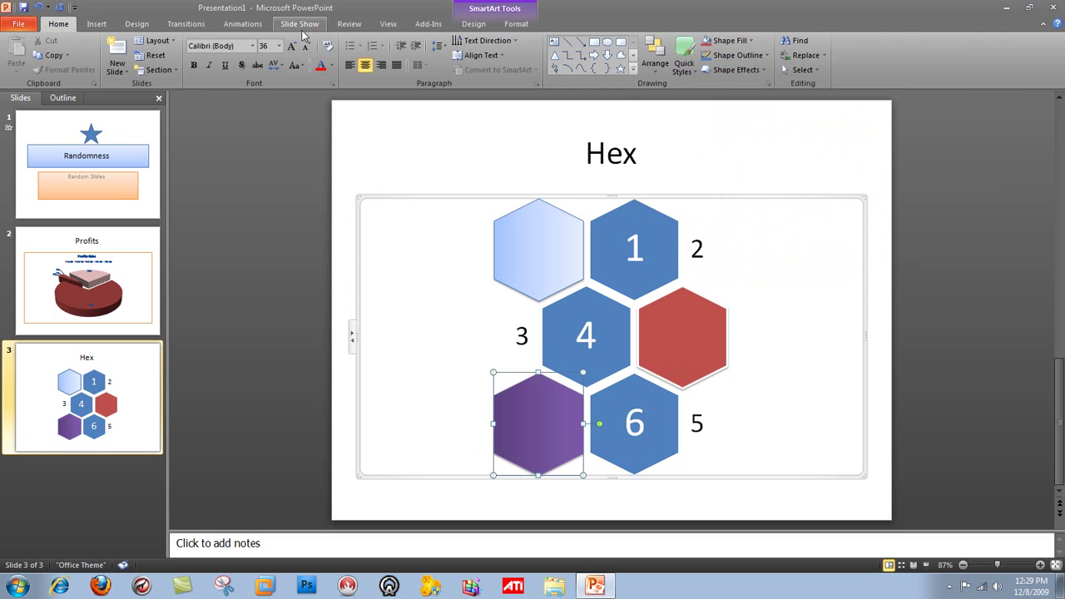
pyautogui.click(143, 27)
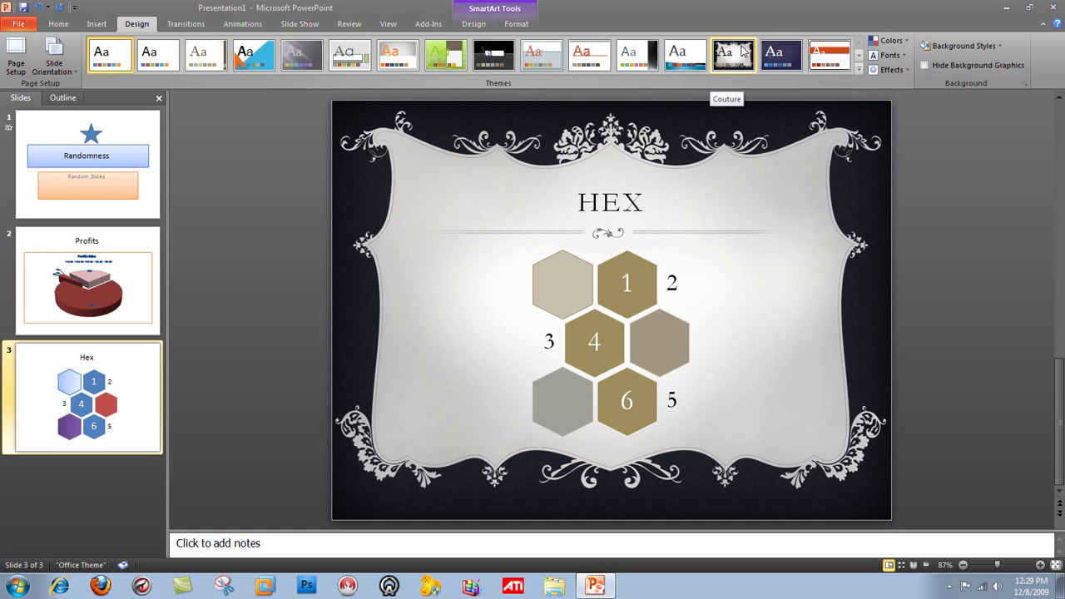
# Apply the Couture theme, review the Profits and Randomness slides, then return to the HEX slide
pyautogui.click(742, 51)
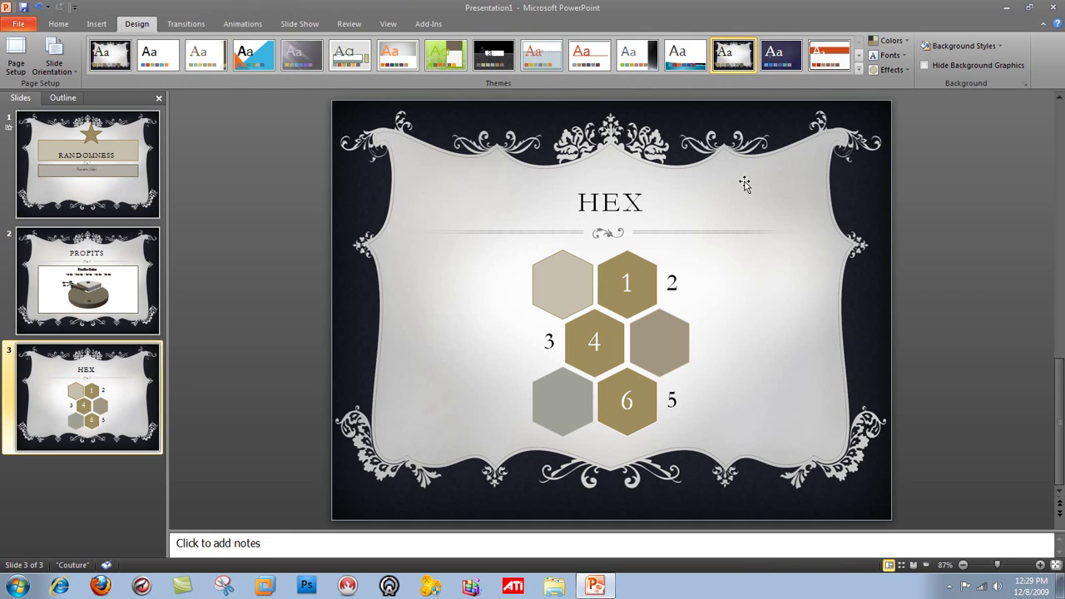
pyautogui.click(110, 248)
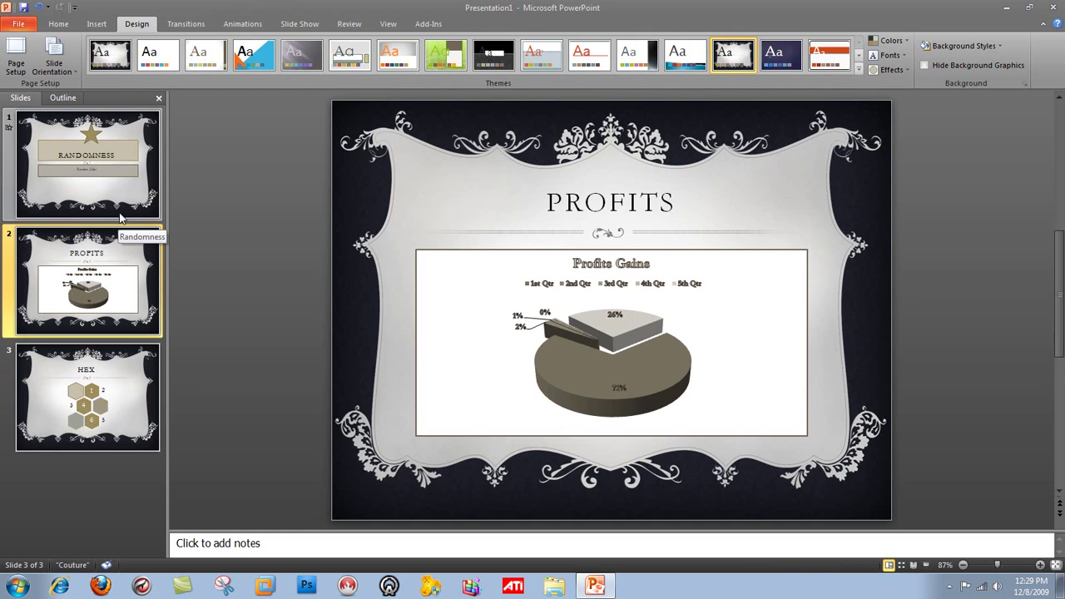
pyautogui.click(148, 174)
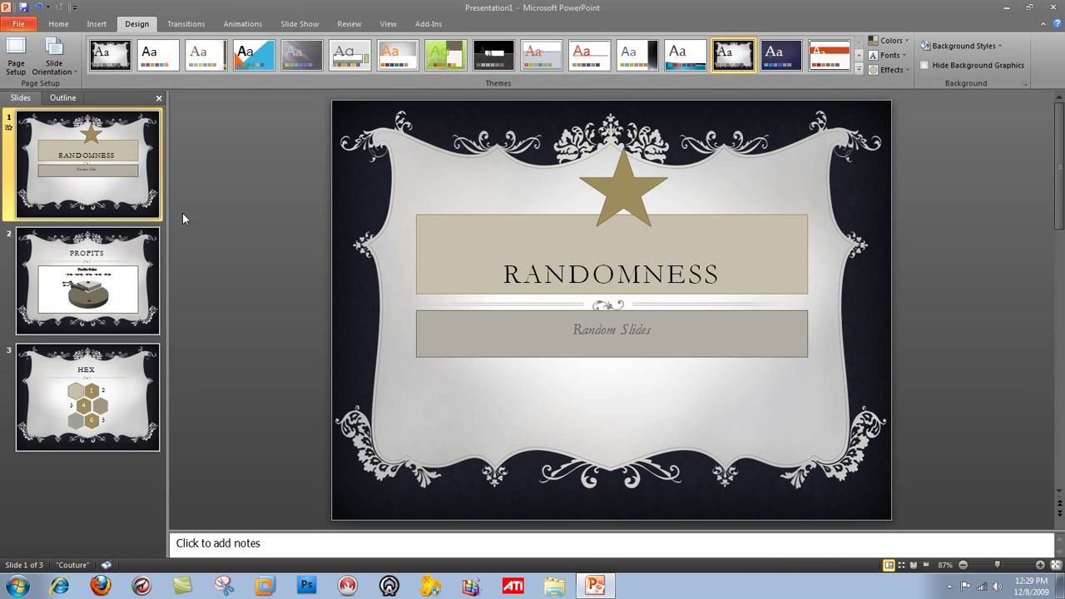
pyautogui.click(158, 383)
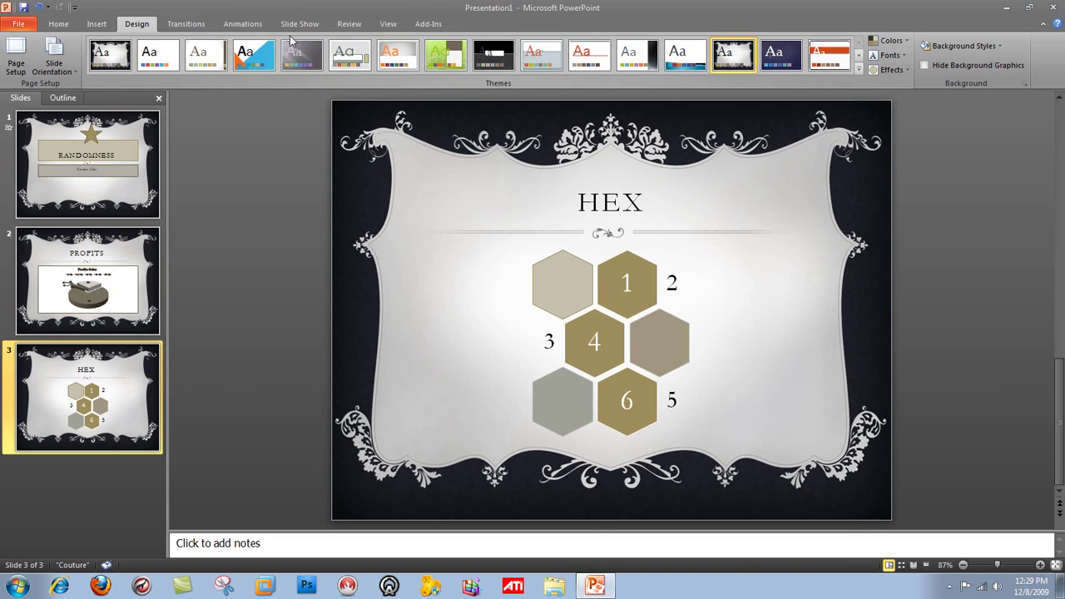
# Select the hexagon SmartArt and apply the Inset SmartArt style
pyautogui.click(167, 29)
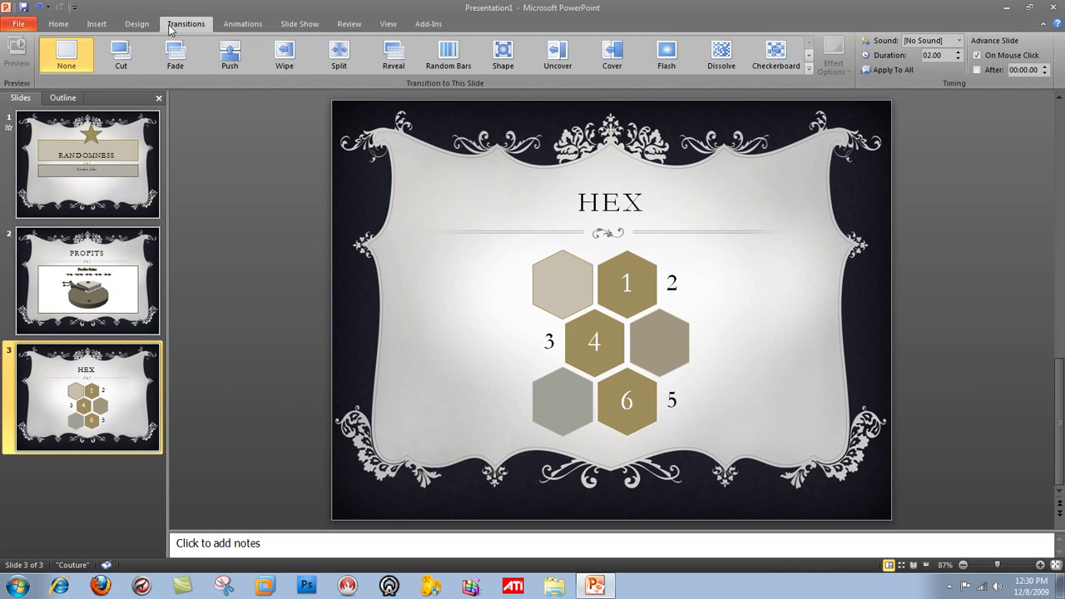
pyautogui.click(619, 284)
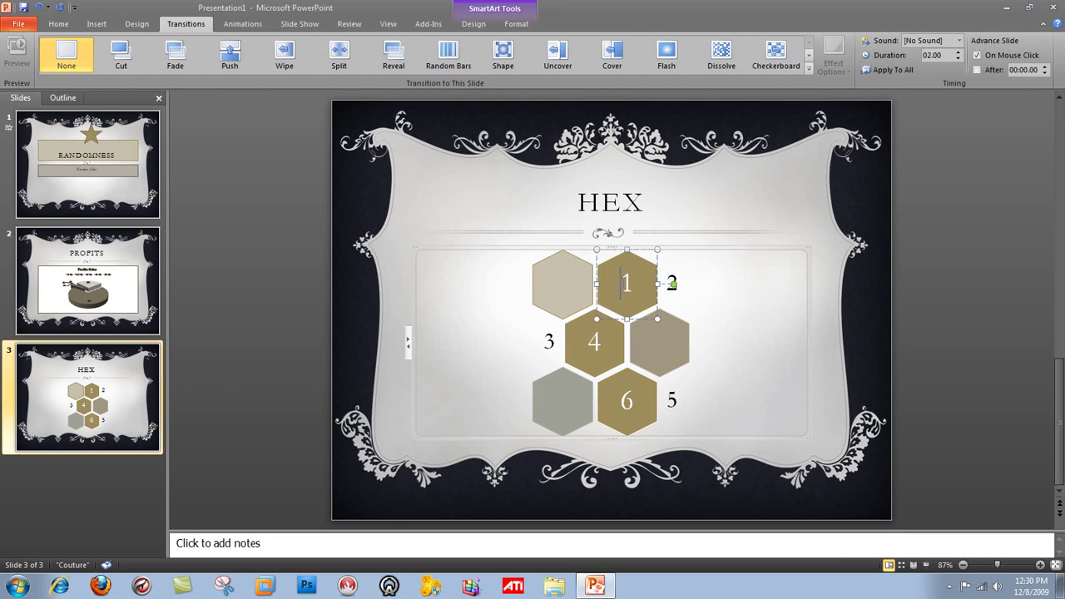
pyautogui.click(474, 23)
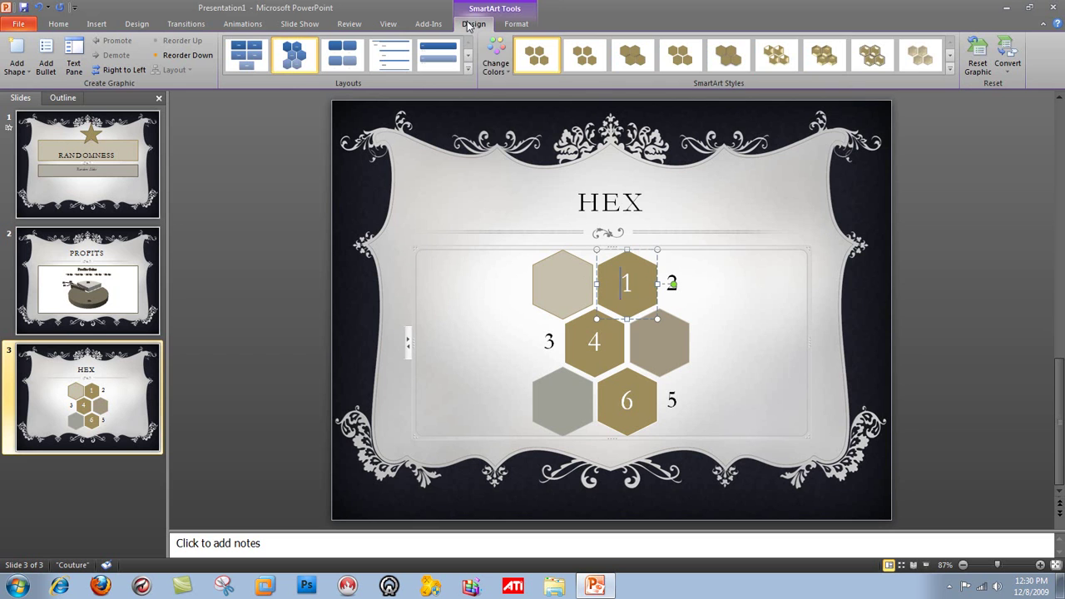
pyautogui.click(805, 66)
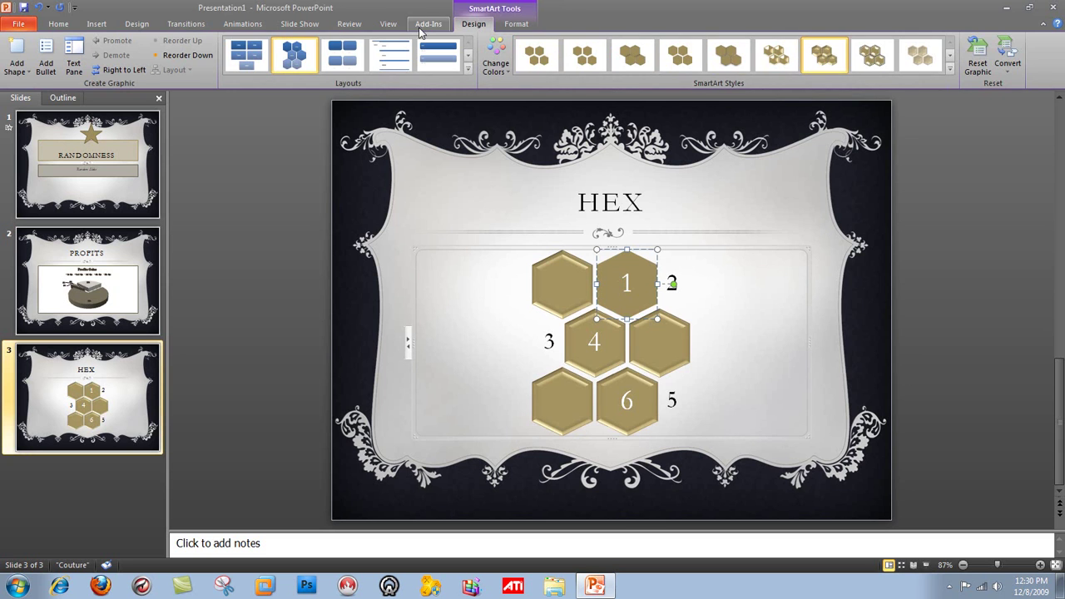
# Replace a trial Appear animation on the hexagon graphic with the Wheel exit effect
pyautogui.click(243, 25)
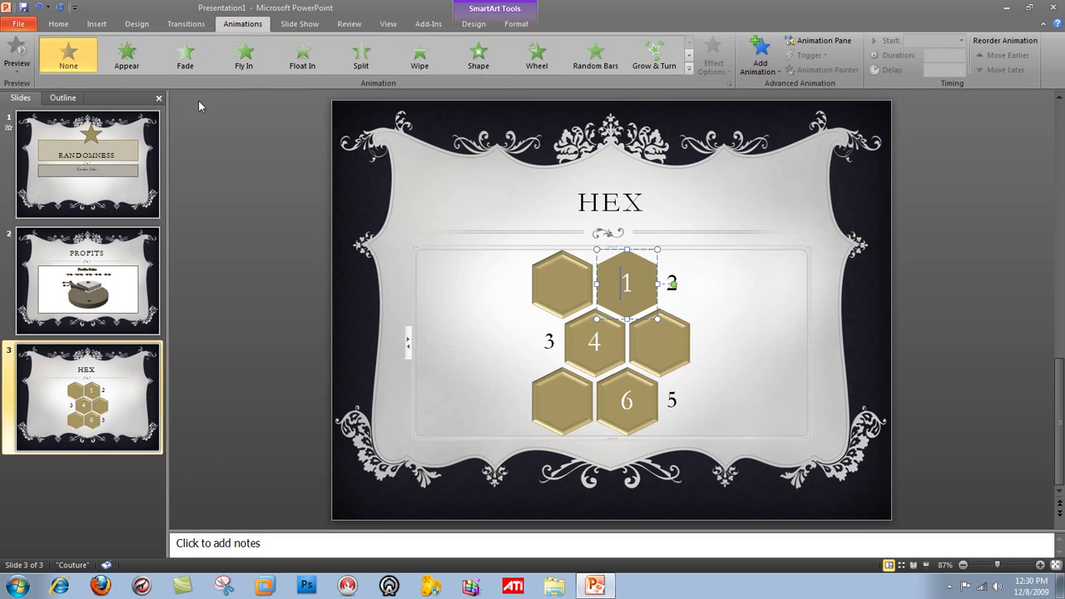
pyautogui.click(129, 58)
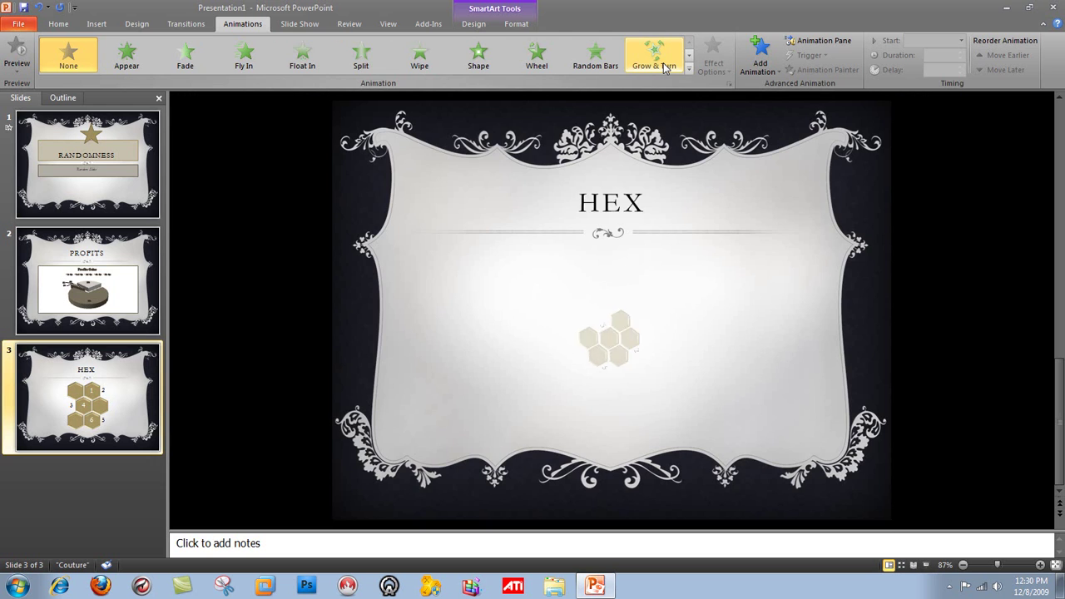
pyautogui.click(690, 70)
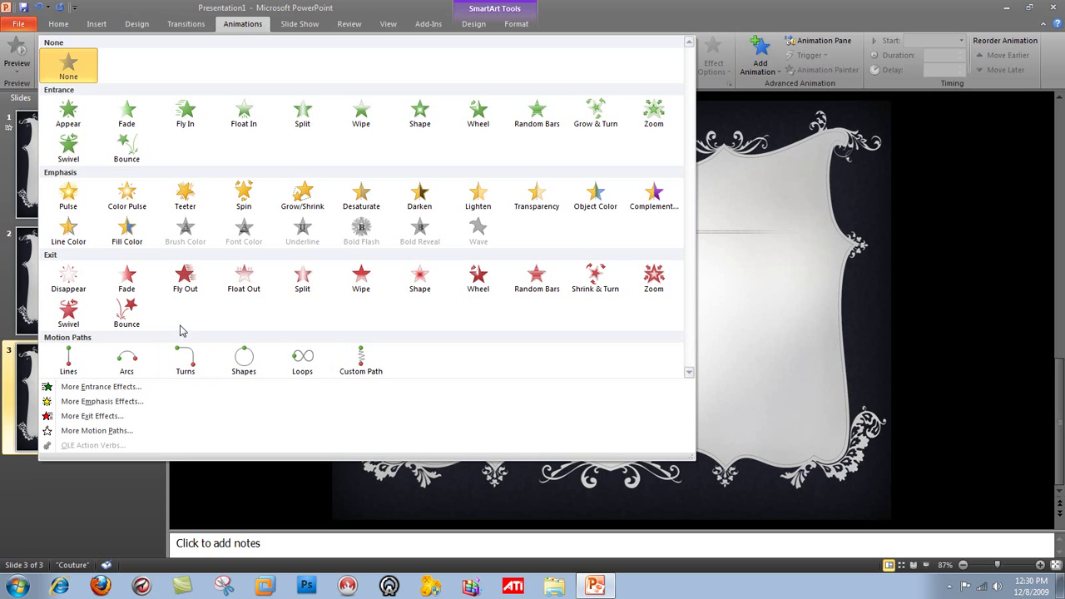
pyautogui.click(478, 279)
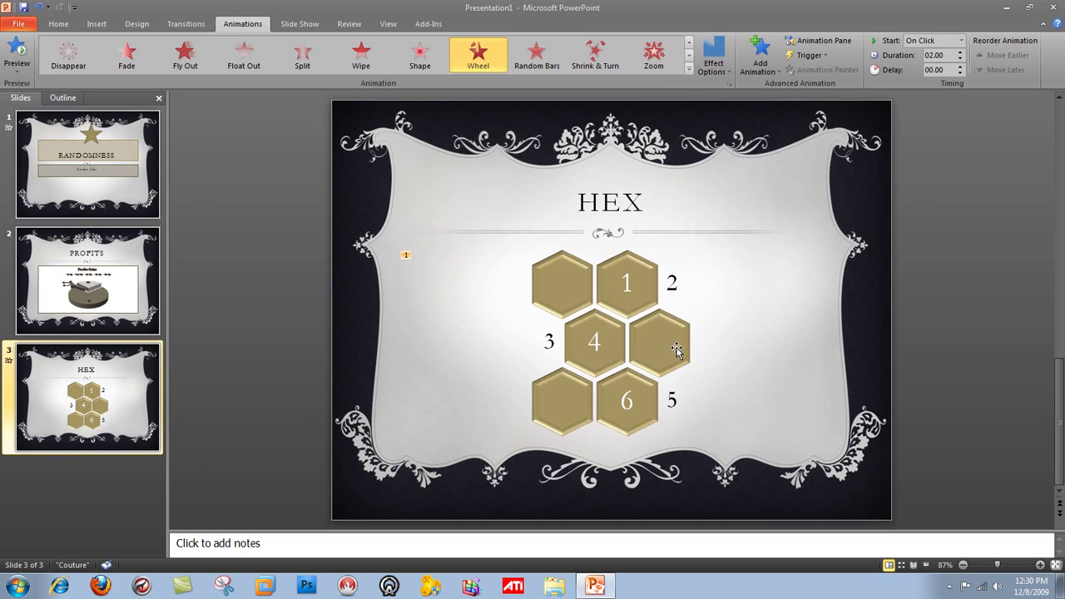
pyautogui.click(688, 72)
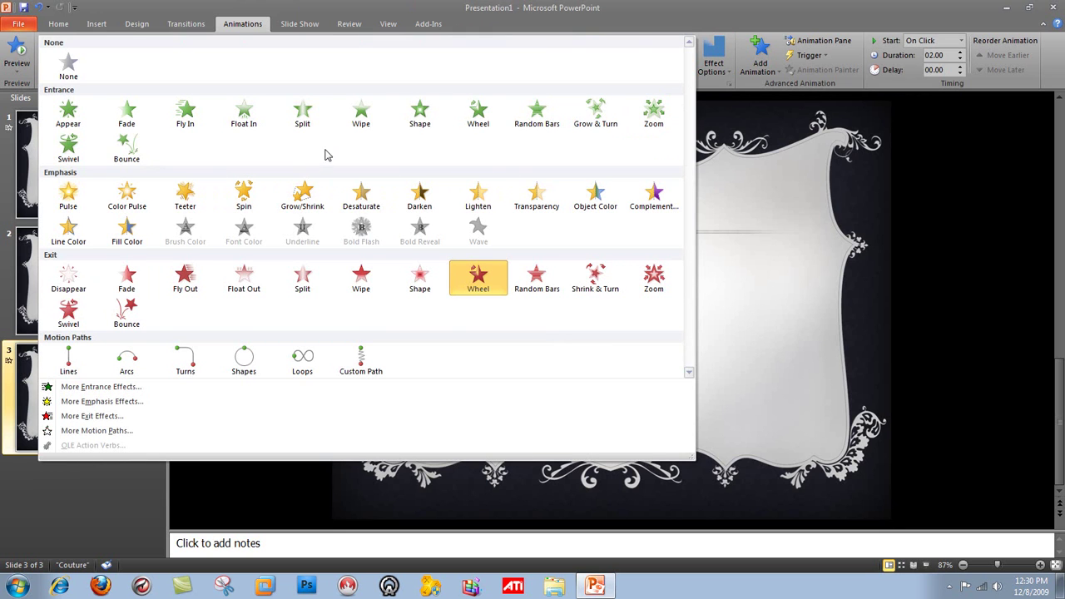
# Change the hexagons to a Wheel entrance triggered on click of Title 1
pyautogui.click(478, 113)
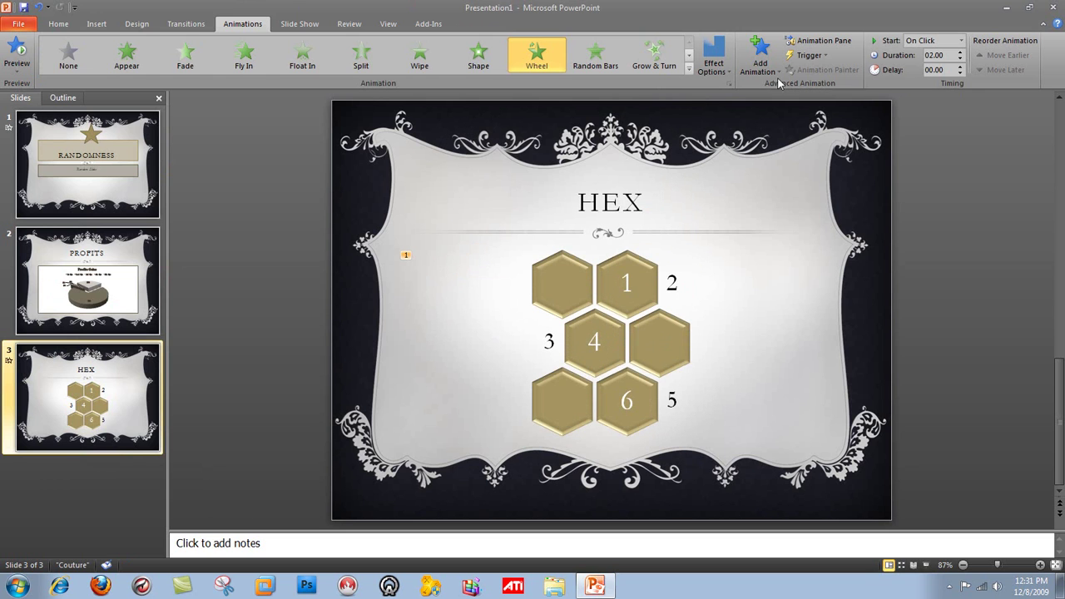
pyautogui.click(807, 54)
pyautogui.moveTo(834, 74)
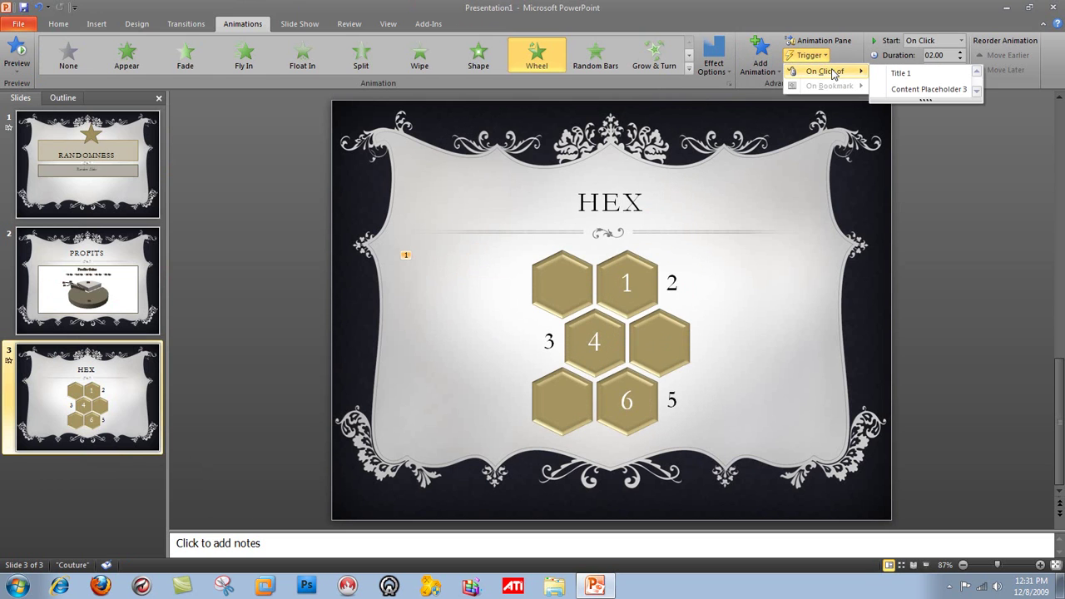
pyautogui.click(907, 74)
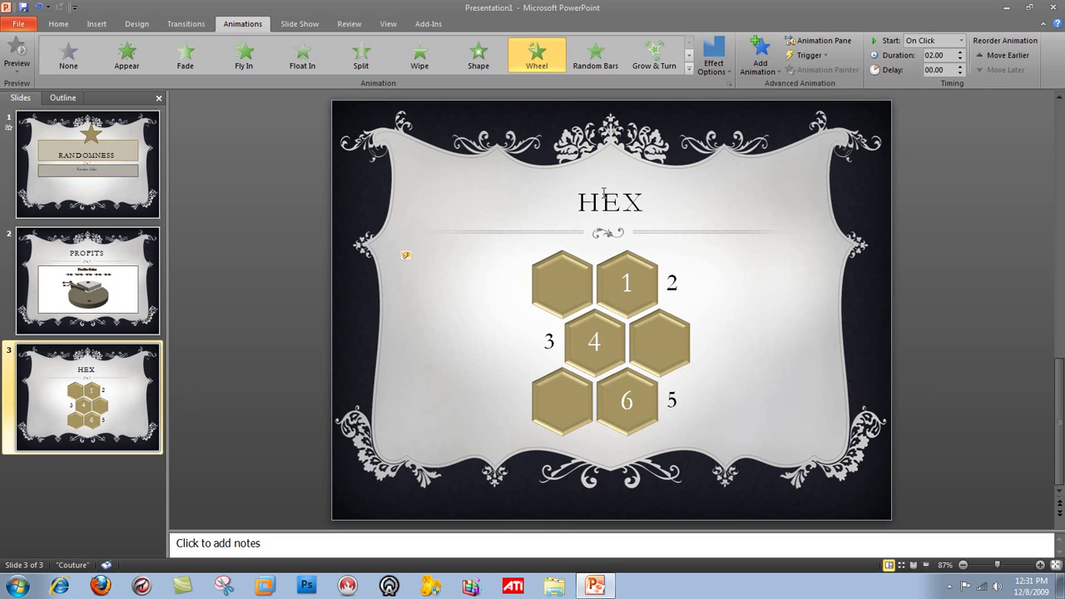
pyautogui.click(620, 235)
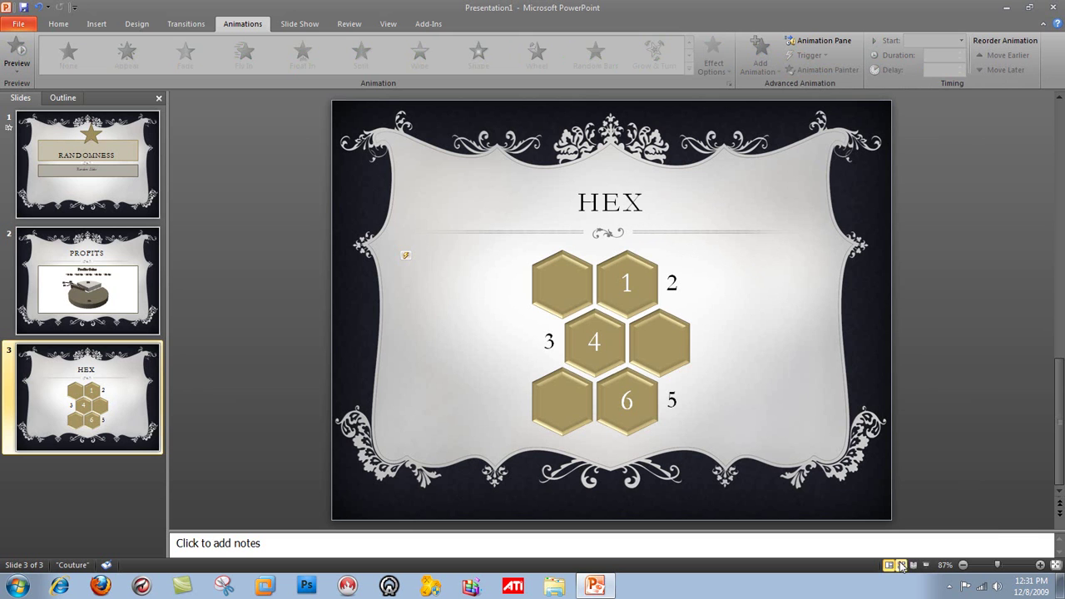
pyautogui.click(126, 142)
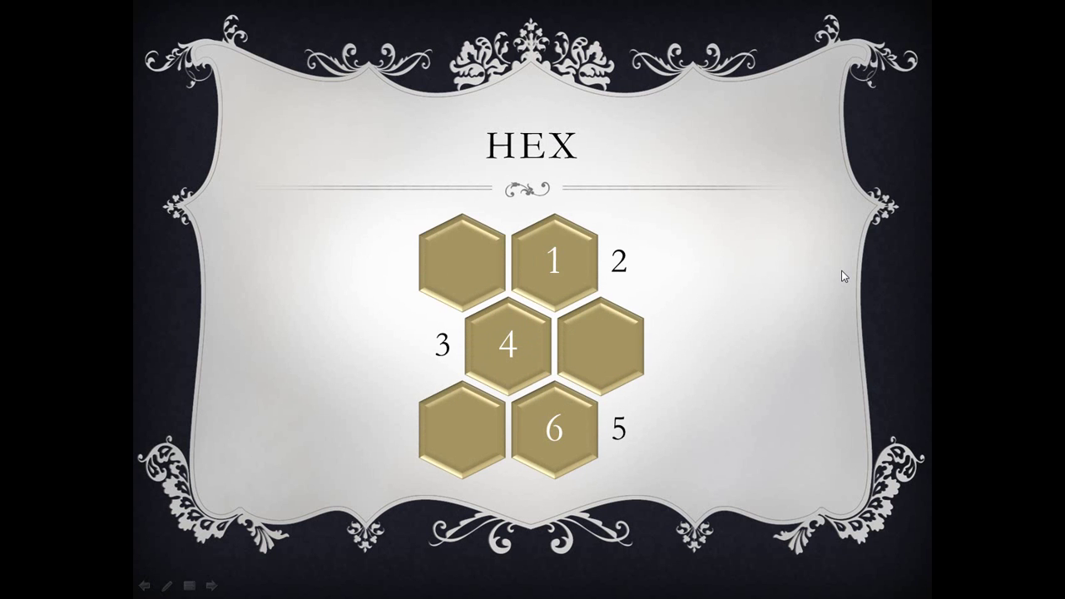
pyautogui.press('Escape')
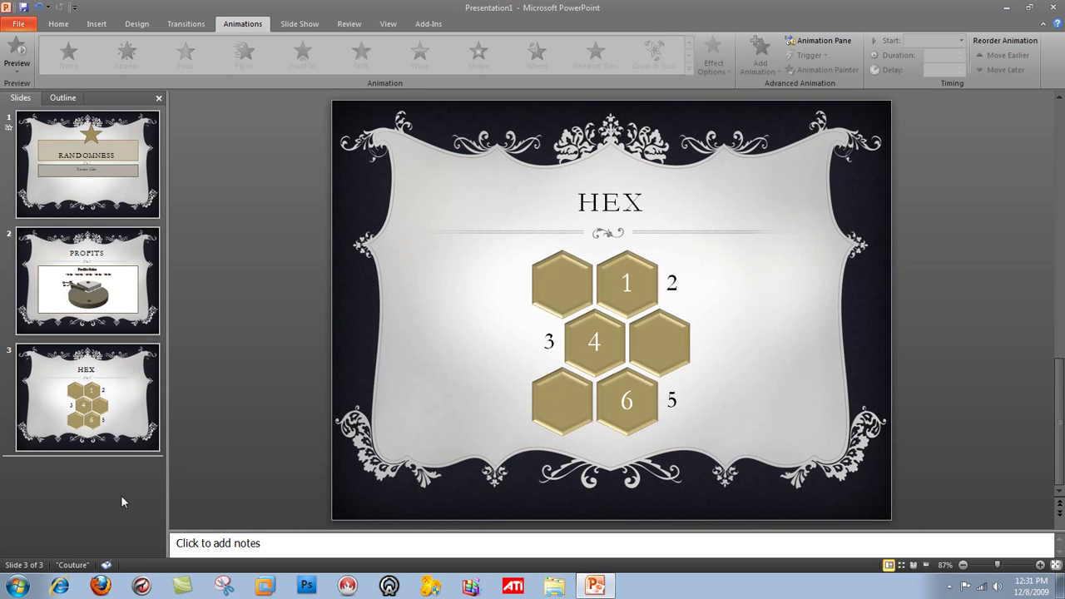
# Add slide 4 with the title REGEDIT and the body bullet 'Regedit tut'
pyautogui.press('Return')
pyautogui.click(338, 546)
pyautogui.click(693, 213)
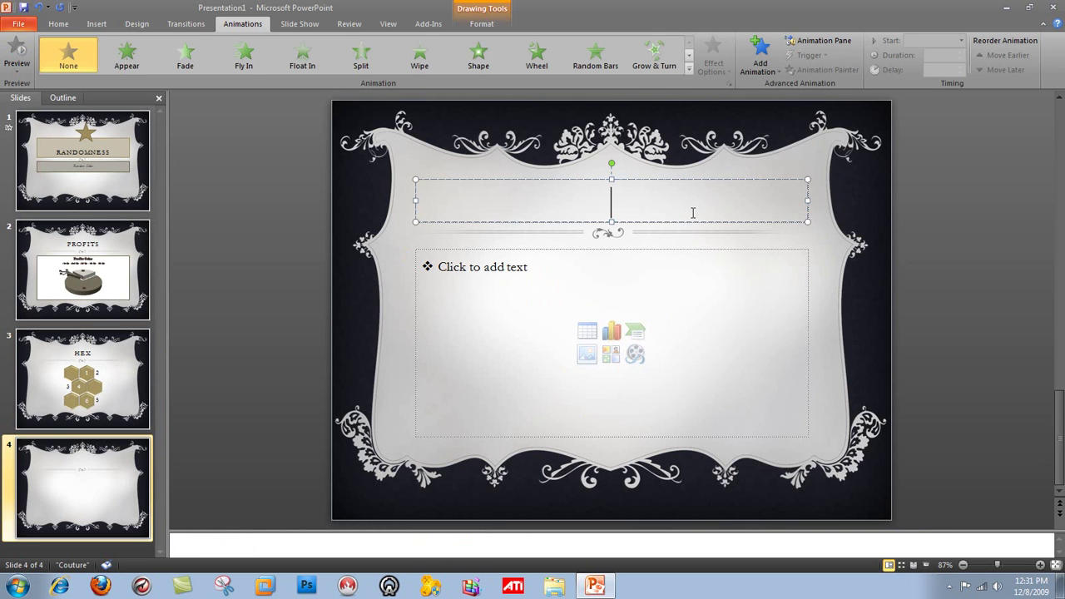
pyautogui.write('REGEDIT')
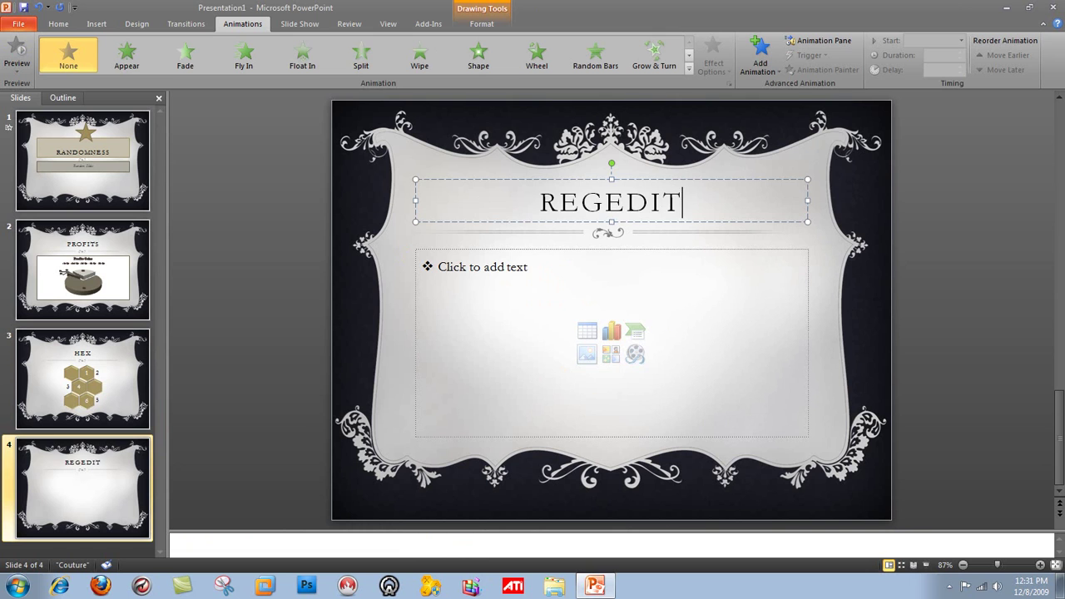
pyautogui.click(672, 333)
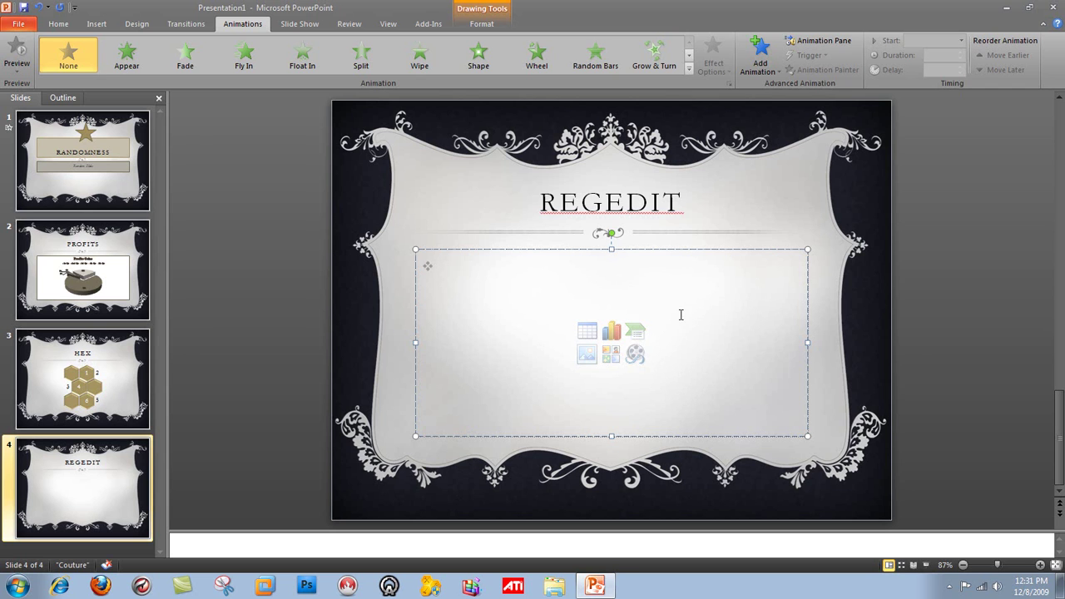
pyautogui.write('R')
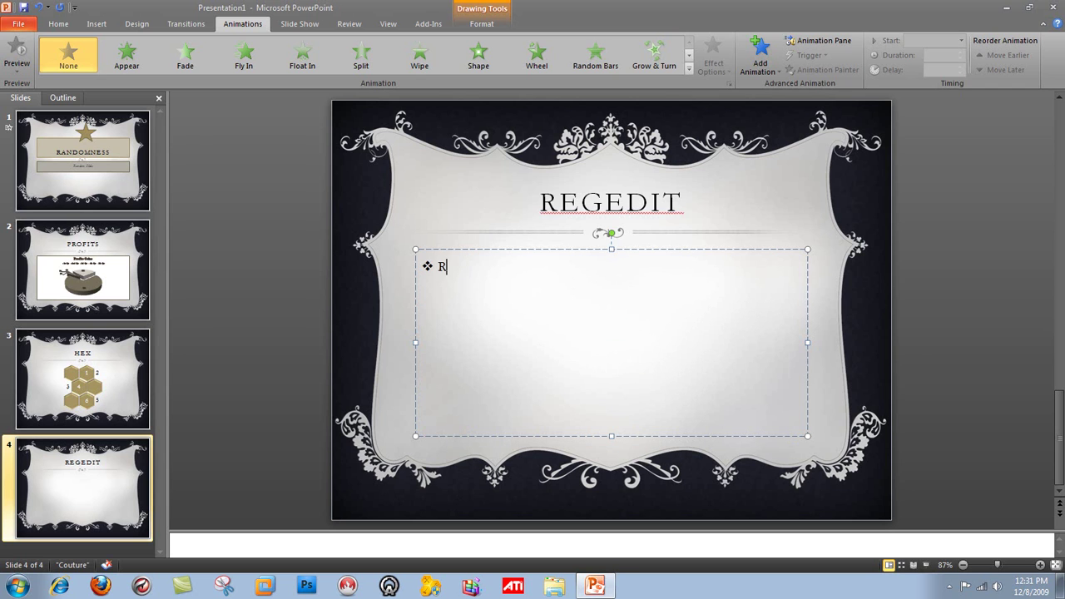
pyautogui.write('egedit tut')
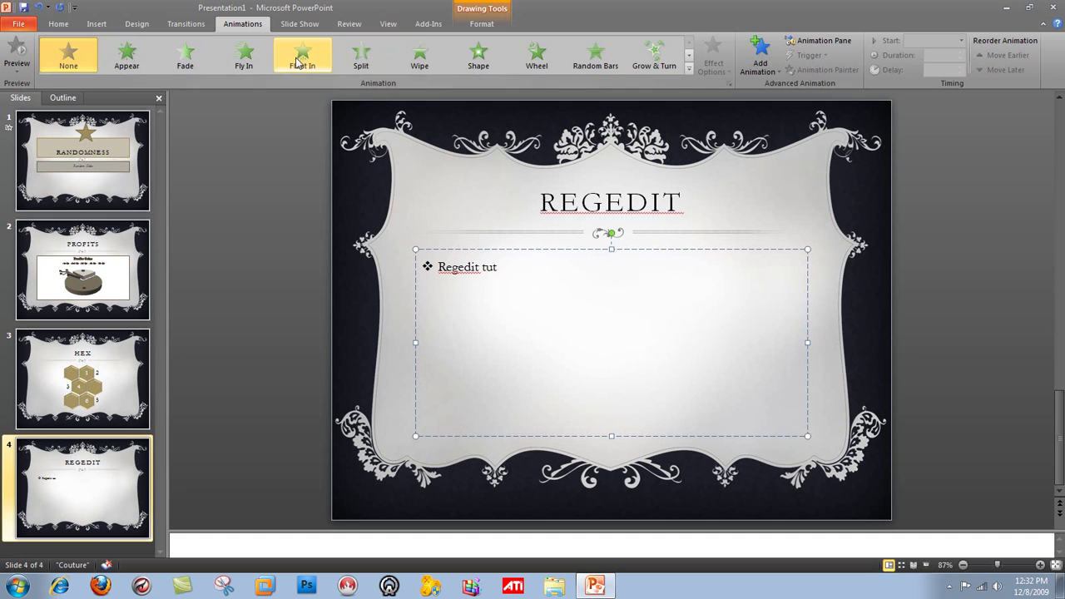
# Draw a Heptagon from Basic Shapes, then enlarge and centre it below the bullet
pyautogui.click(100, 25)
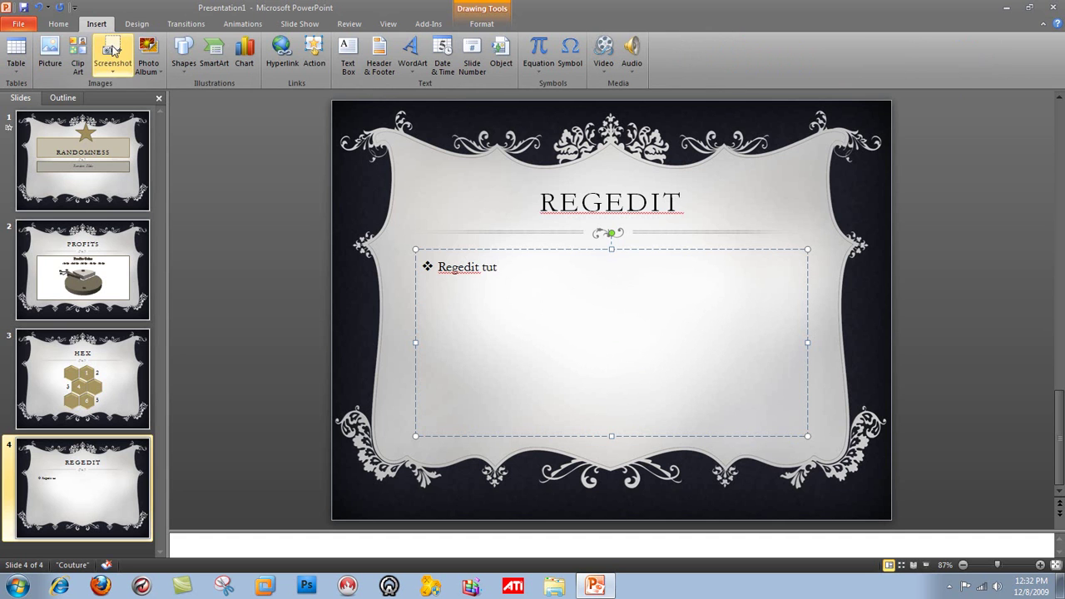
pyautogui.click(184, 65)
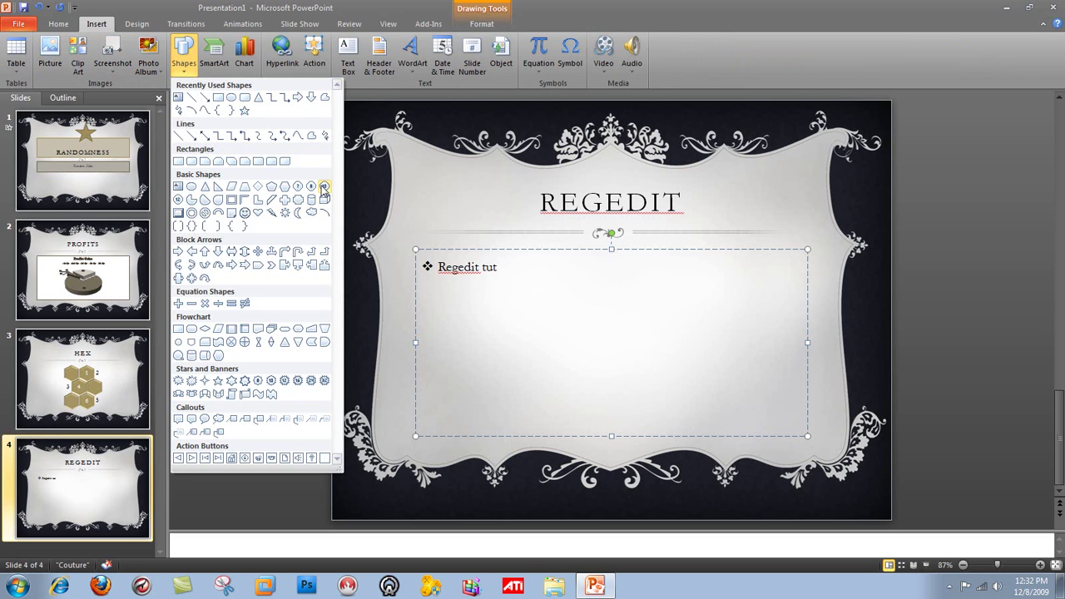
pyautogui.click(298, 186)
pyautogui.moveTo(565, 301)
pyautogui.mouseDown()
pyautogui.moveTo(658, 362)
pyautogui.moveTo(690, 404)
pyautogui.mouseUp()
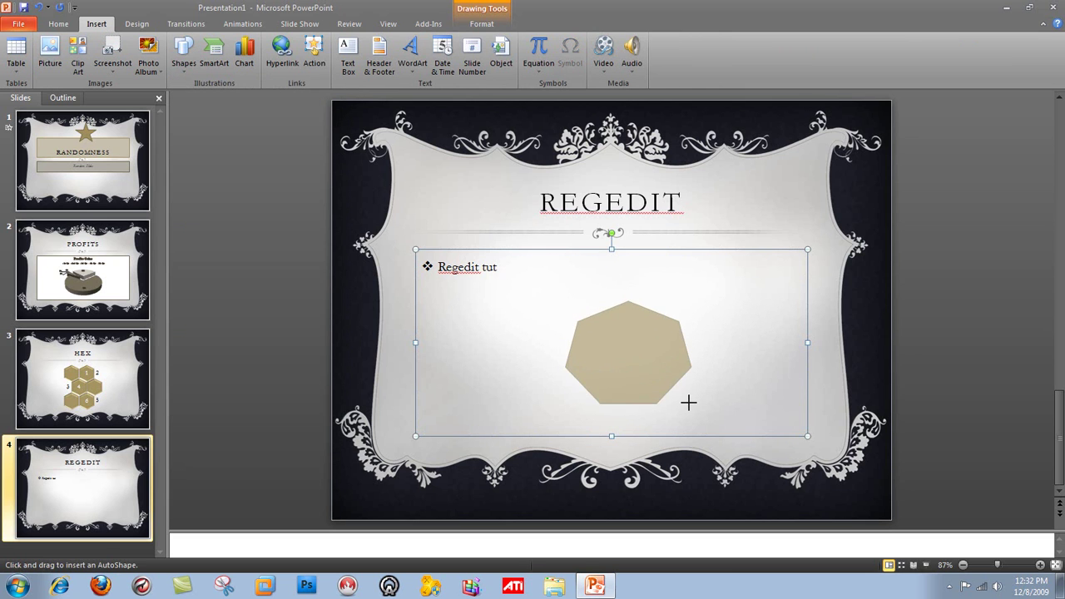
pyautogui.moveTo(640, 366); pyautogui.dragTo(608, 341)
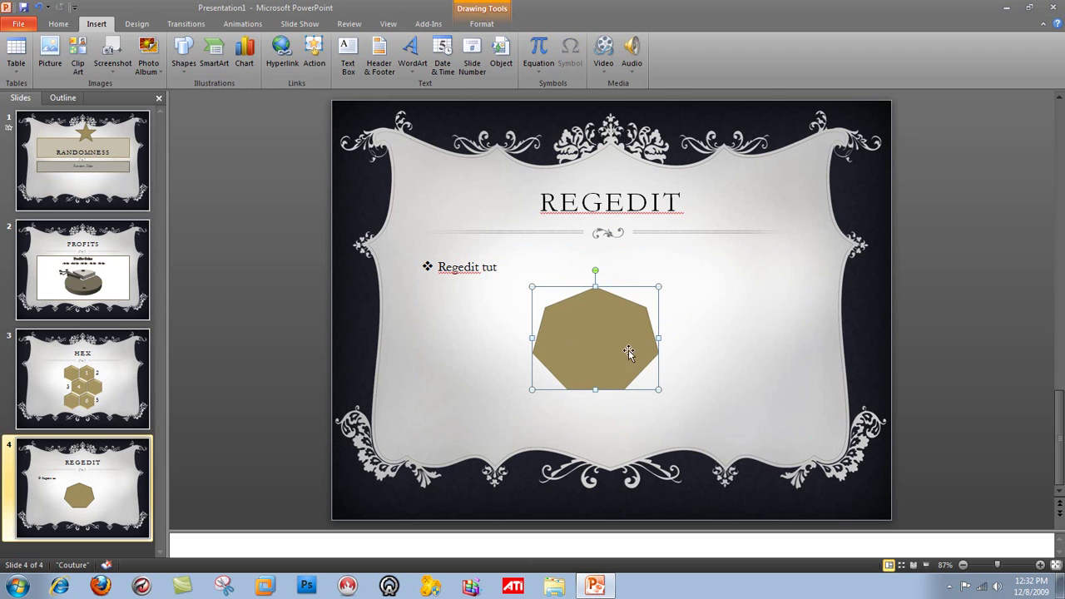
# Tilt the 'Regedit tut' bullet text with an Isometric 3-D Rotation text effect
pyautogui.click(484, 267)
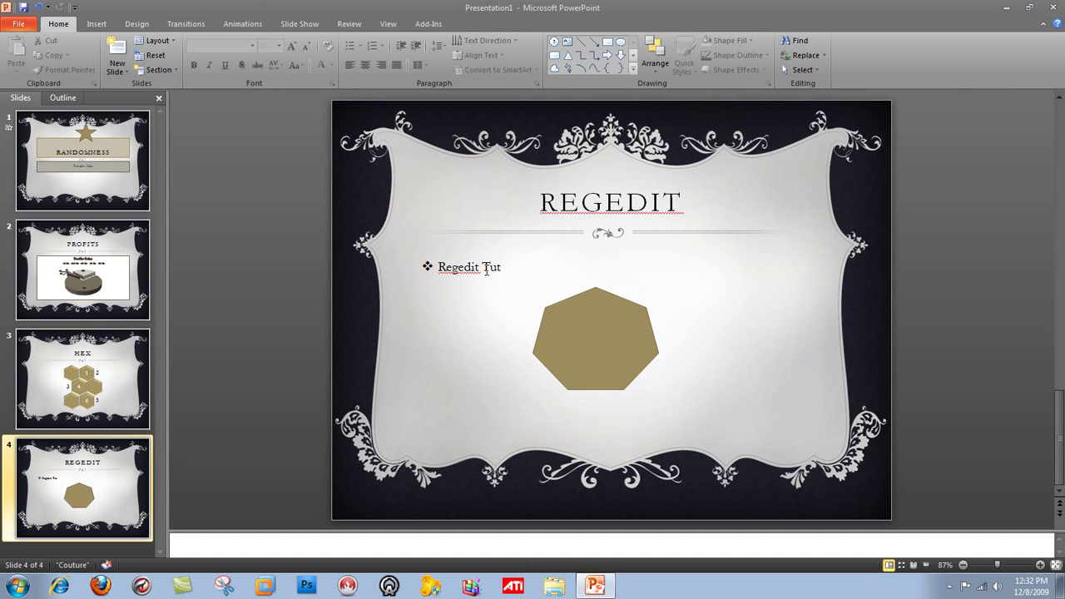
pyautogui.moveTo(503, 268); pyautogui.dragTo(439, 268)
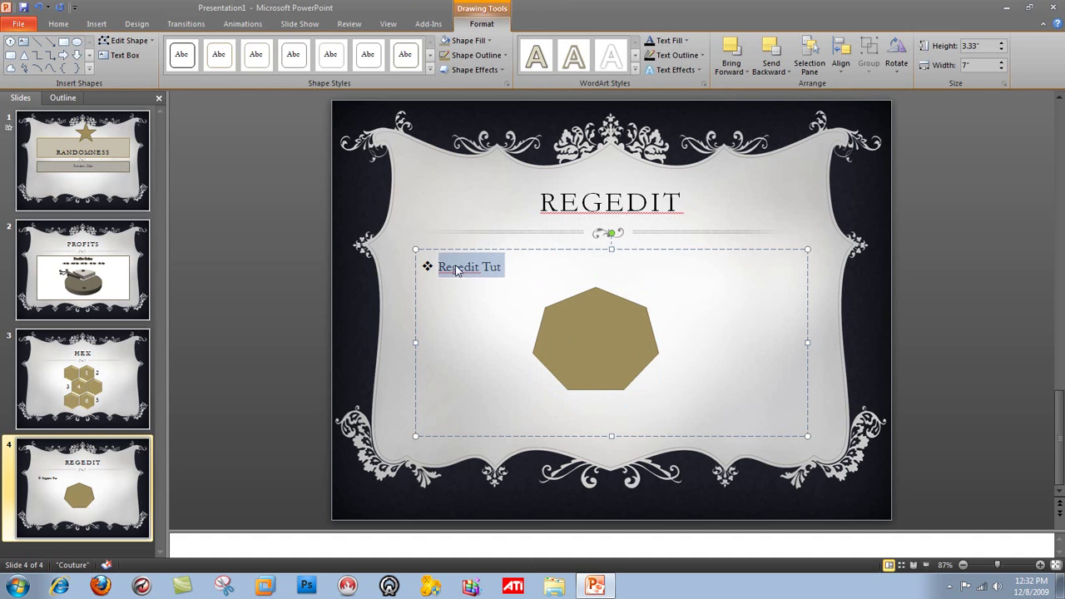
pyautogui.click(699, 72)
pyautogui.moveTo(721, 212)
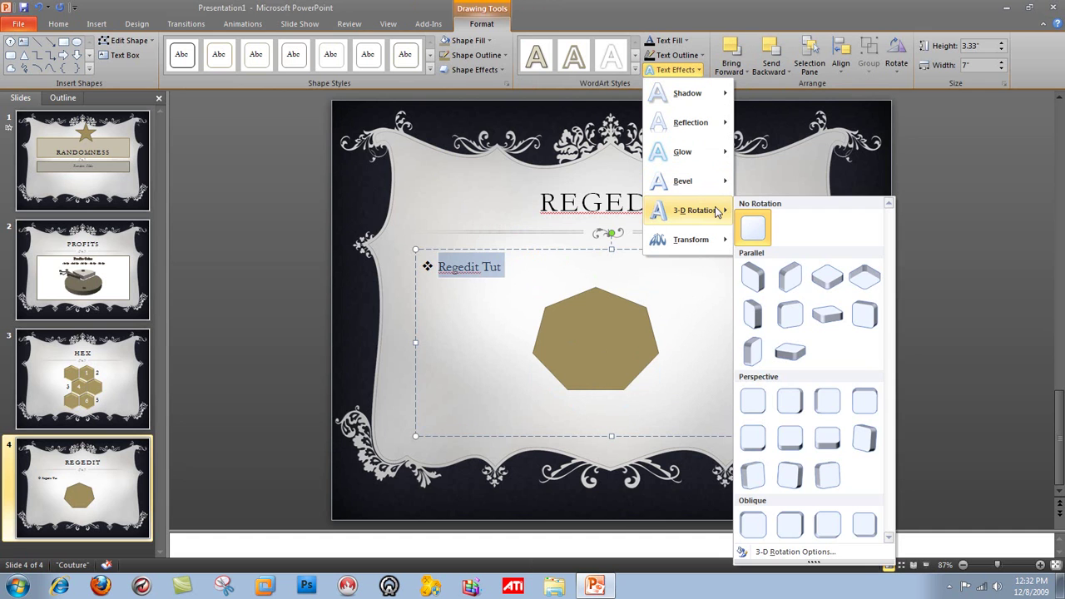
pyautogui.click(747, 268)
# Give the heptagon a light grey Quick Style
pyautogui.click(644, 342)
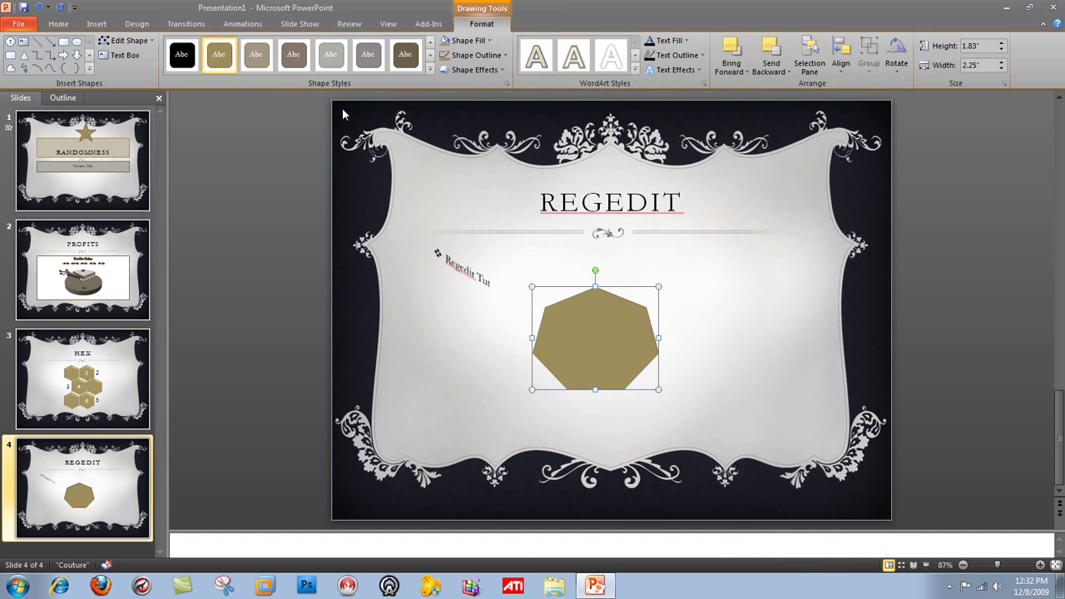
pyautogui.click(56, 25)
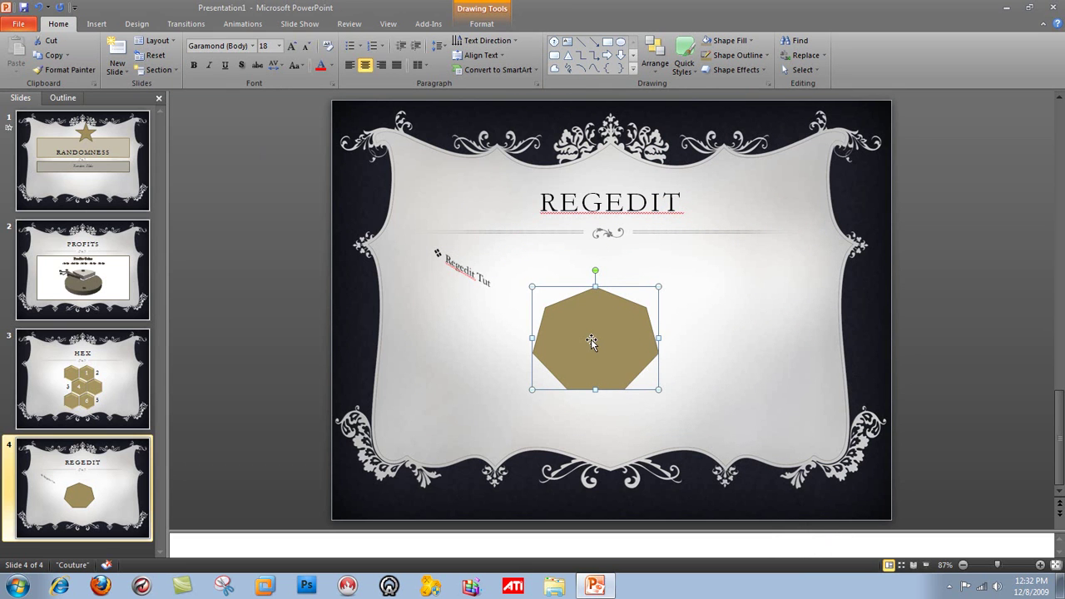
pyautogui.click(686, 71)
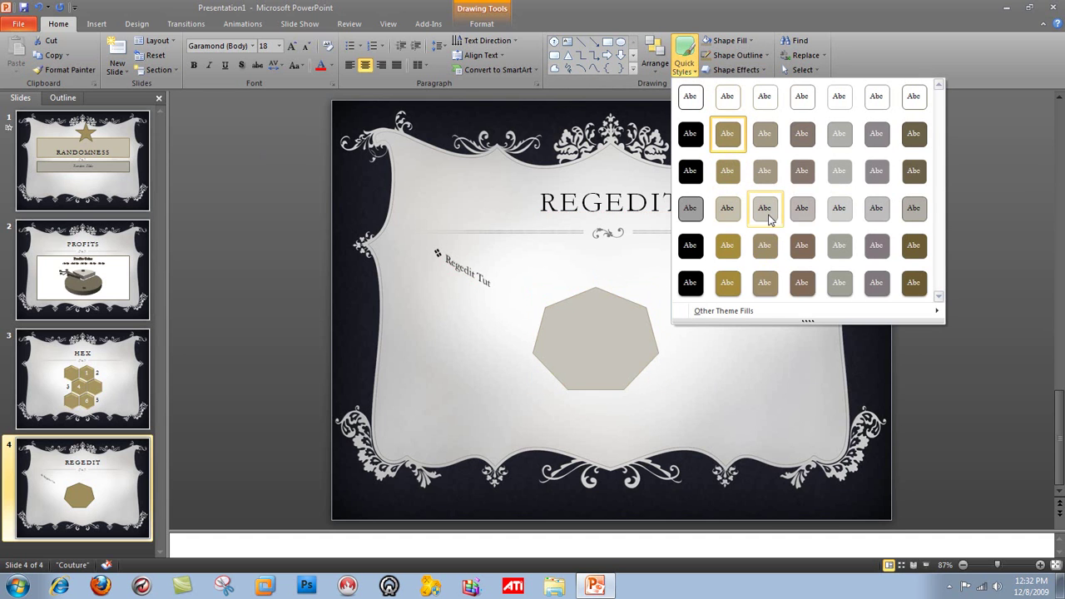
pyautogui.click(766, 213)
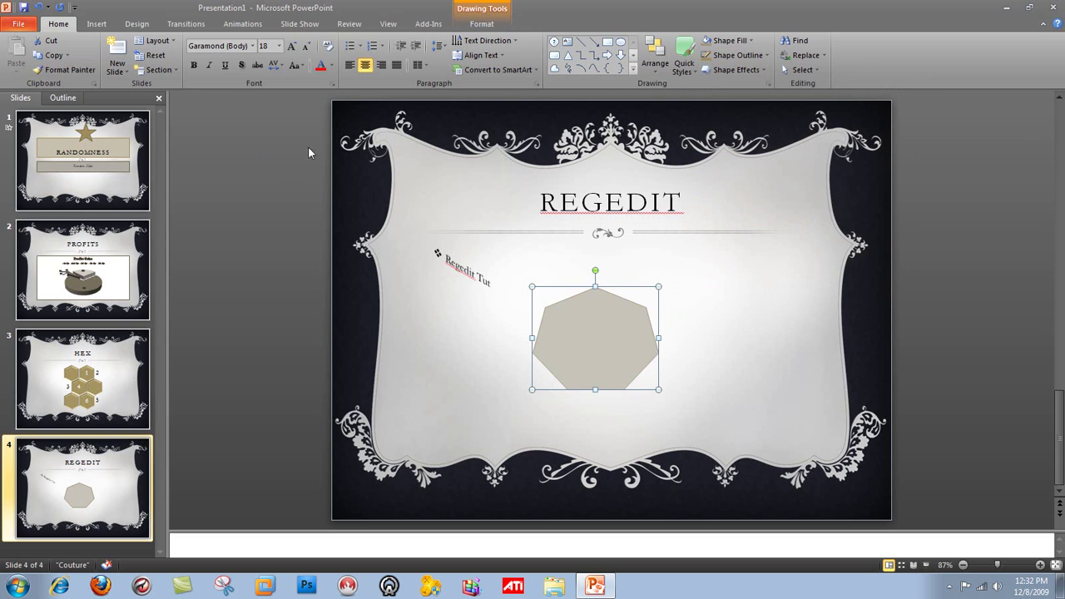
# Set the heptagon's click action to Run program regedit from C:\Windows
pyautogui.click(98, 23)
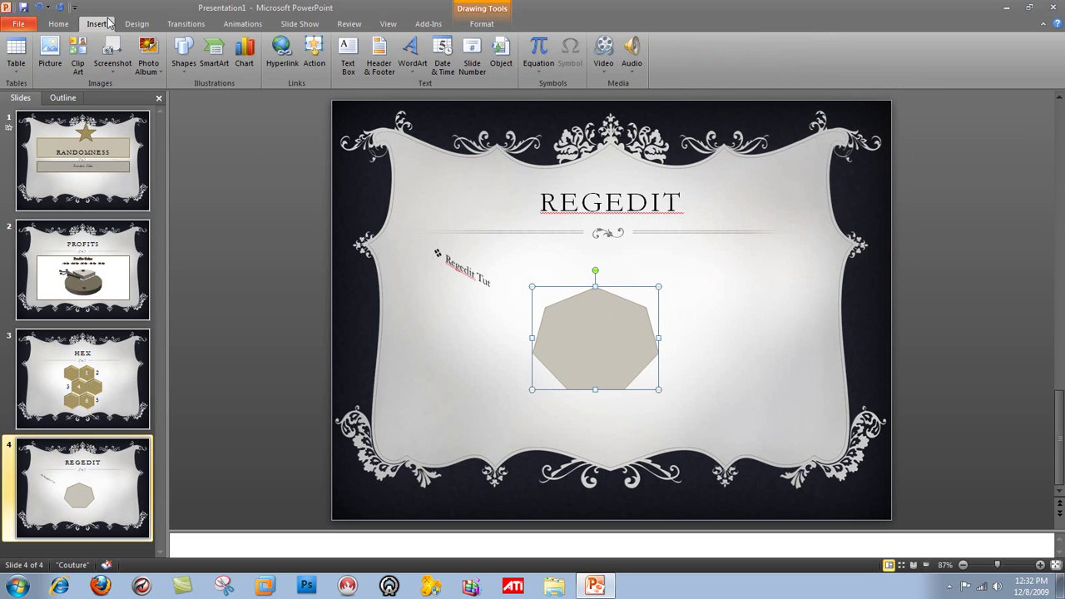
pyautogui.click(316, 59)
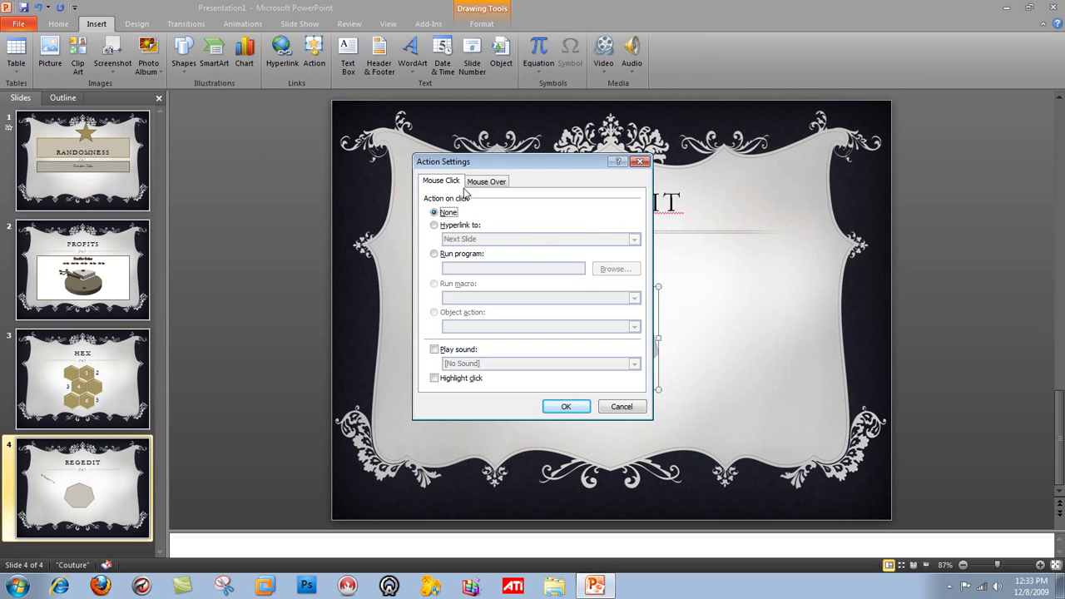
pyautogui.click(434, 255)
pyautogui.click(616, 269)
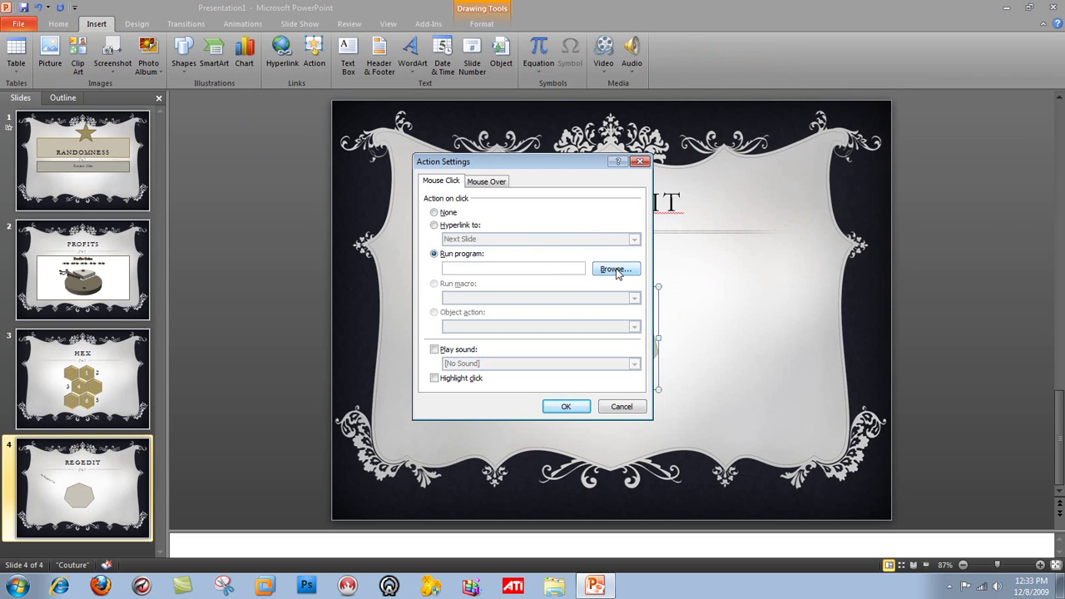
pyautogui.click(609, 200)
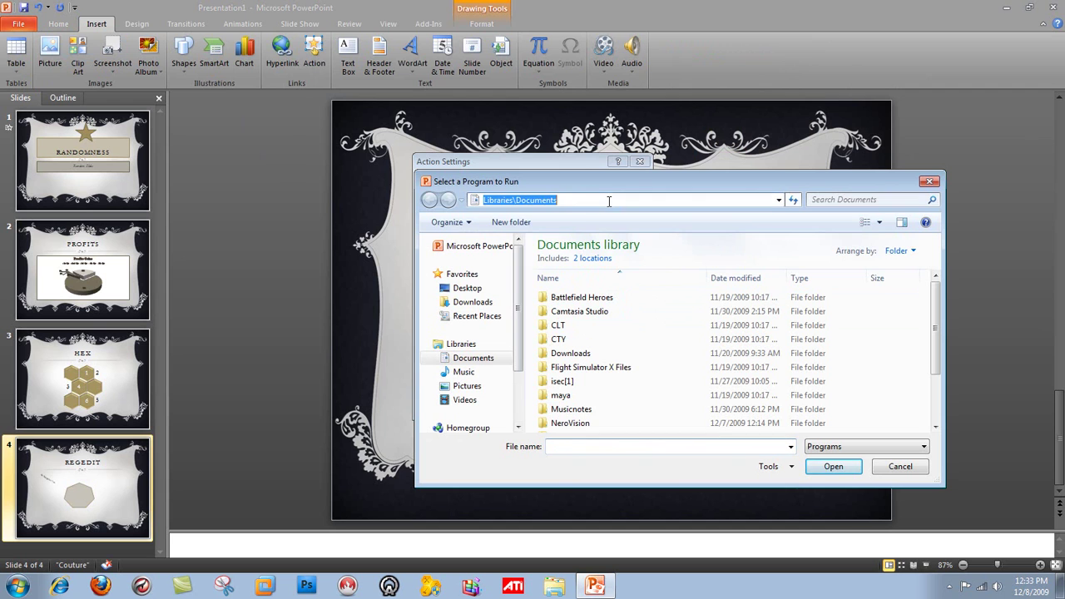
pyautogui.write('C:')
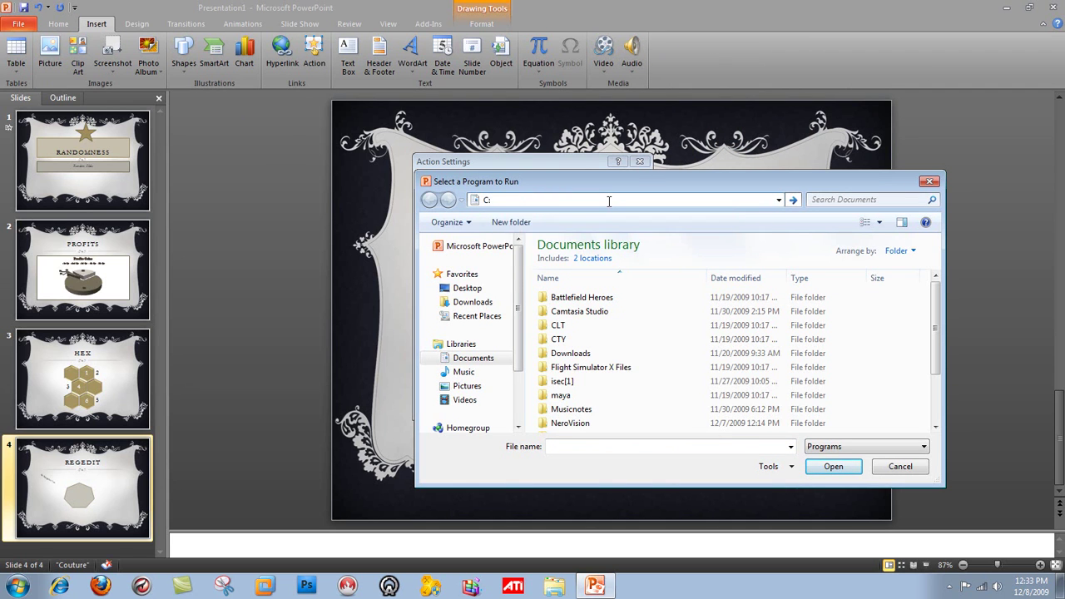
pyautogui.write('\\')
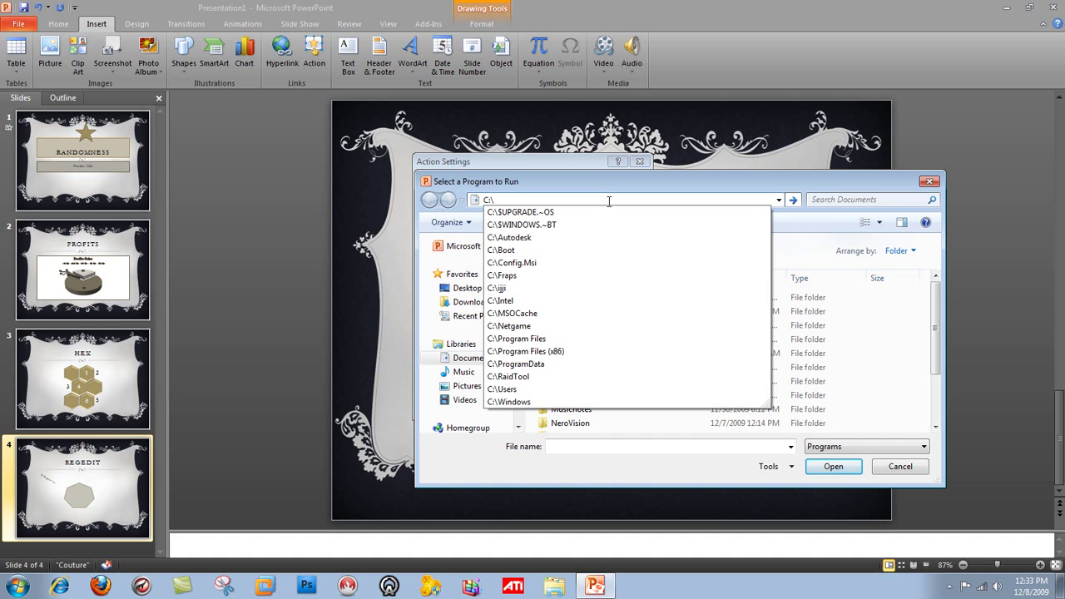
pyautogui.write('windows')
pyautogui.press('Return')
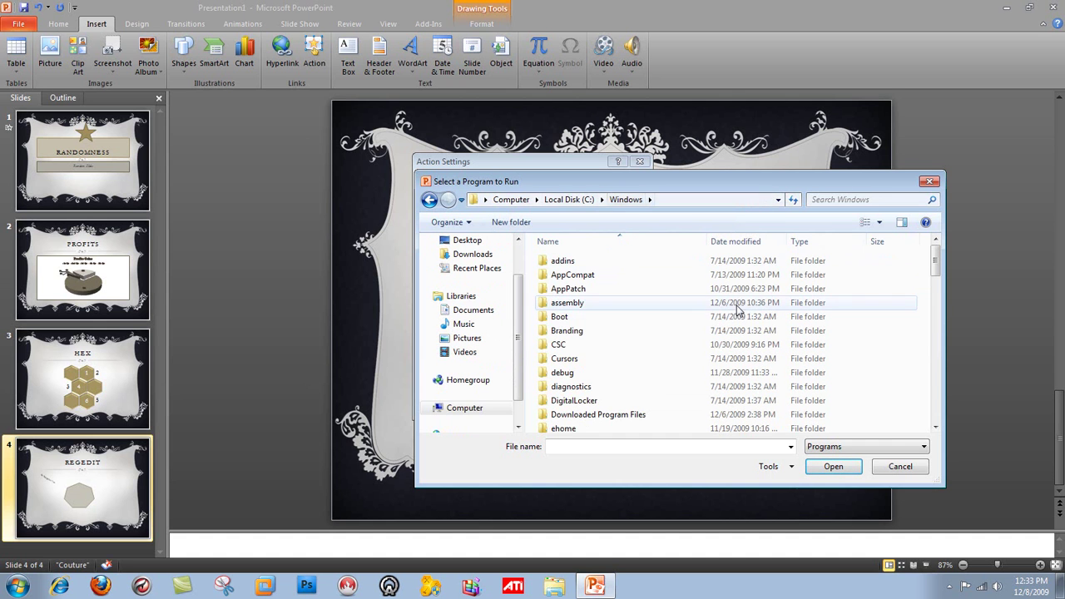
pyautogui.moveTo(938, 260); pyautogui.dragTo(950, 415)
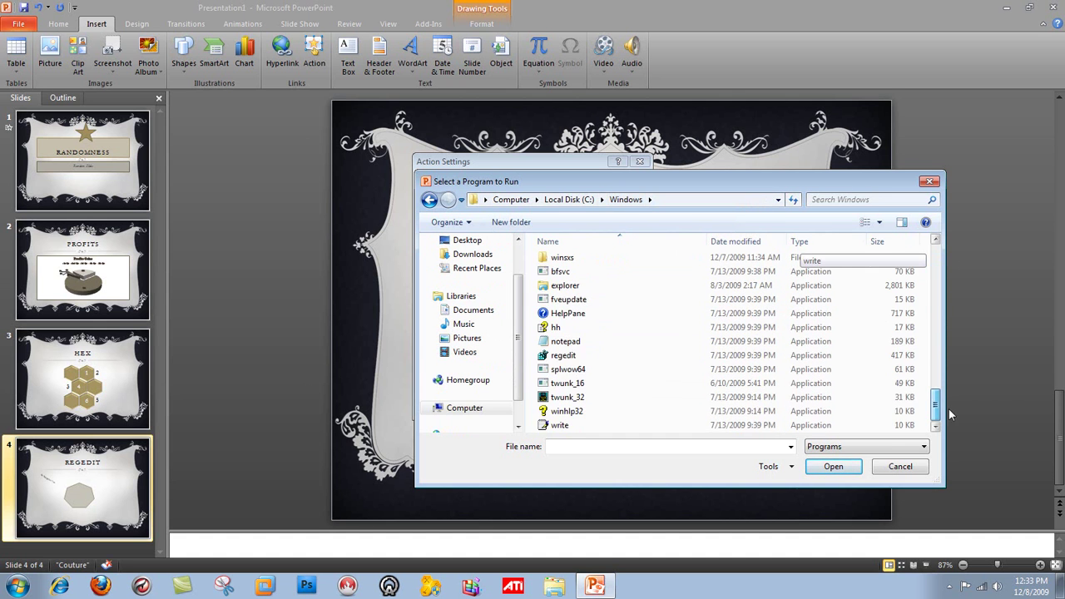
pyautogui.click(594, 357)
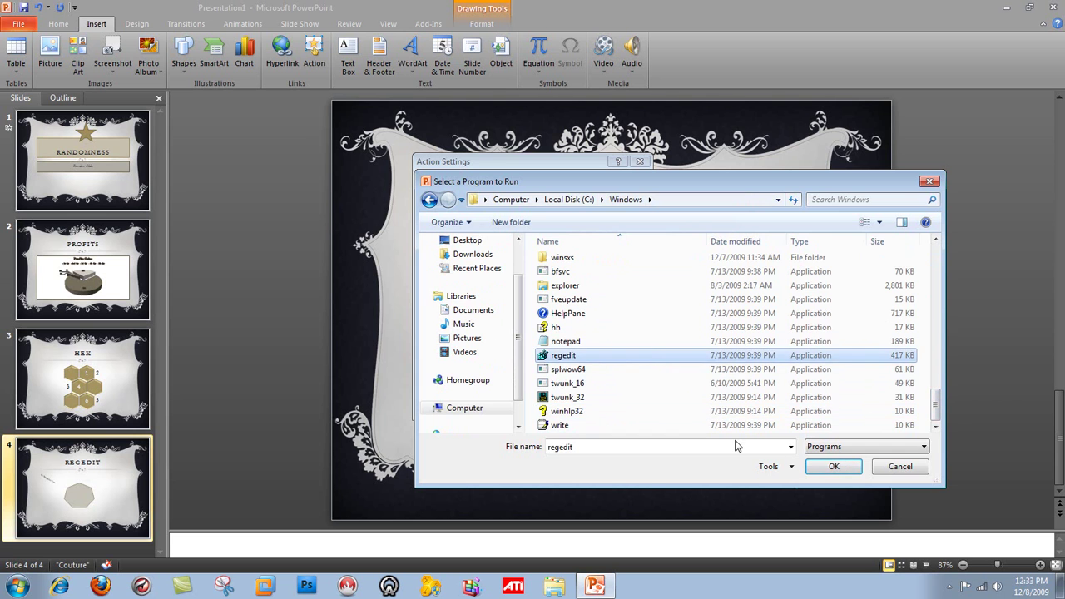
pyautogui.click(833, 467)
pyautogui.click(574, 403)
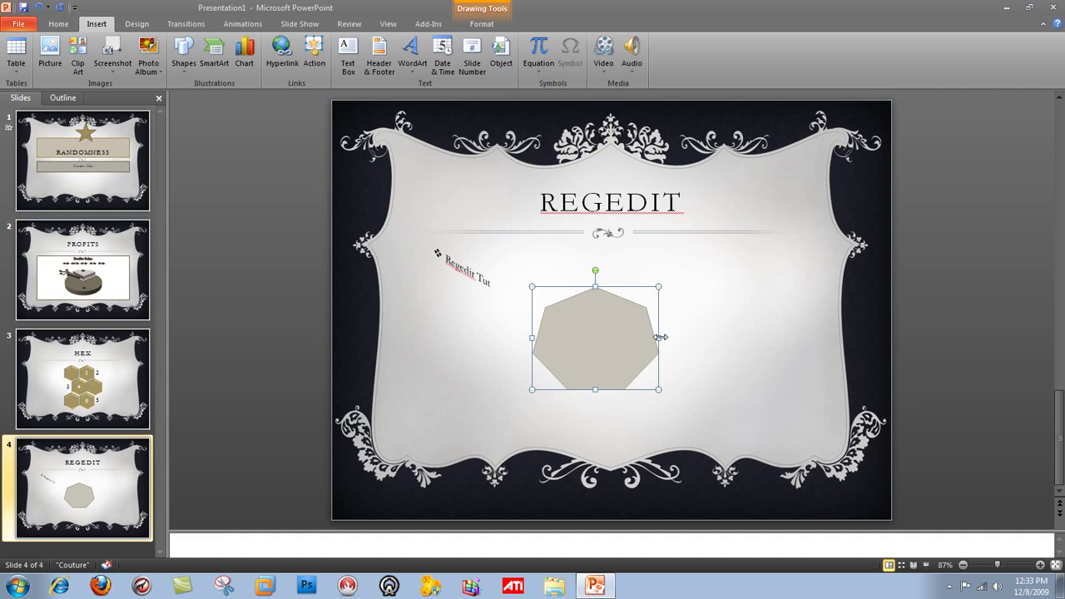
# Delete the stray blank slide 5 that Ctrl+M added
pyautogui.hotkey('ctrl', 'm')
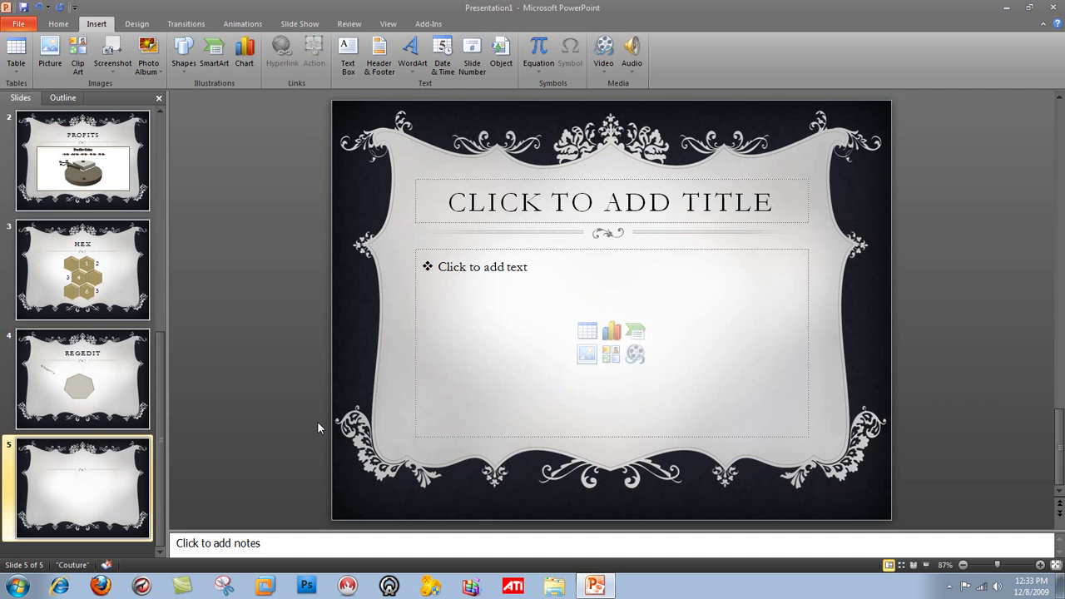
pyautogui.click(92, 474)
pyautogui.press('Delete')
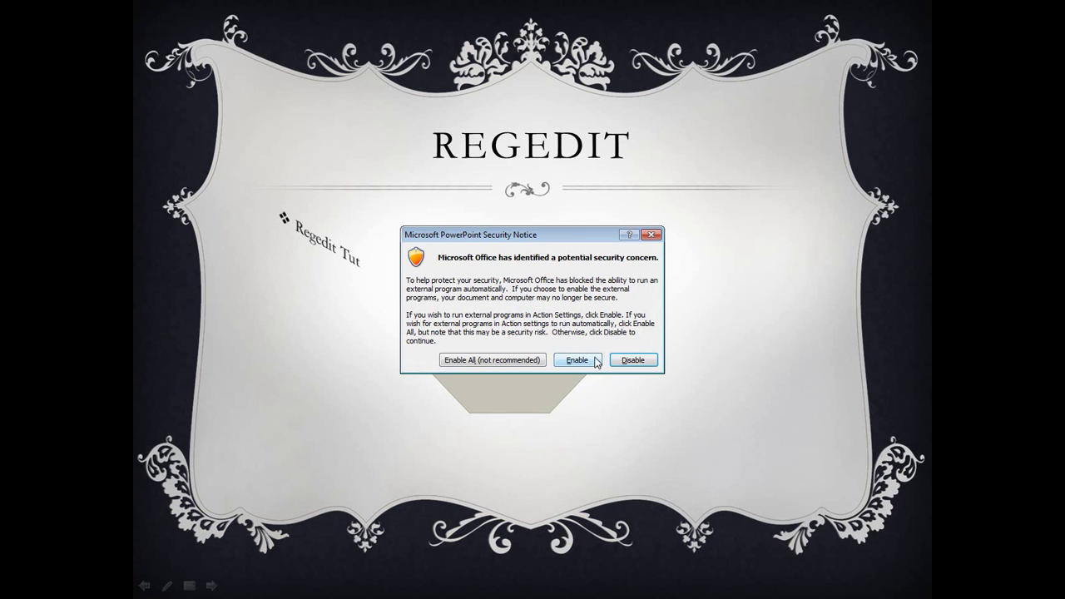
# Enable all content so Registry Editor launches, then expand and collapse HKEY_CLASSES_ROOT
pyautogui.click(535, 361)
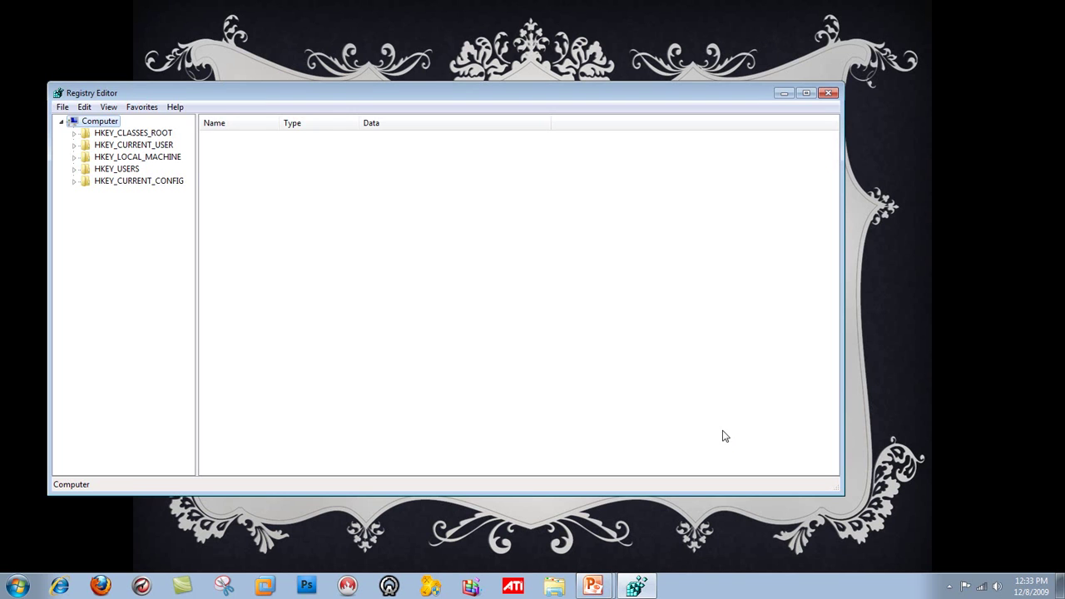
pyautogui.click(73, 134)
pyautogui.click(74, 124)
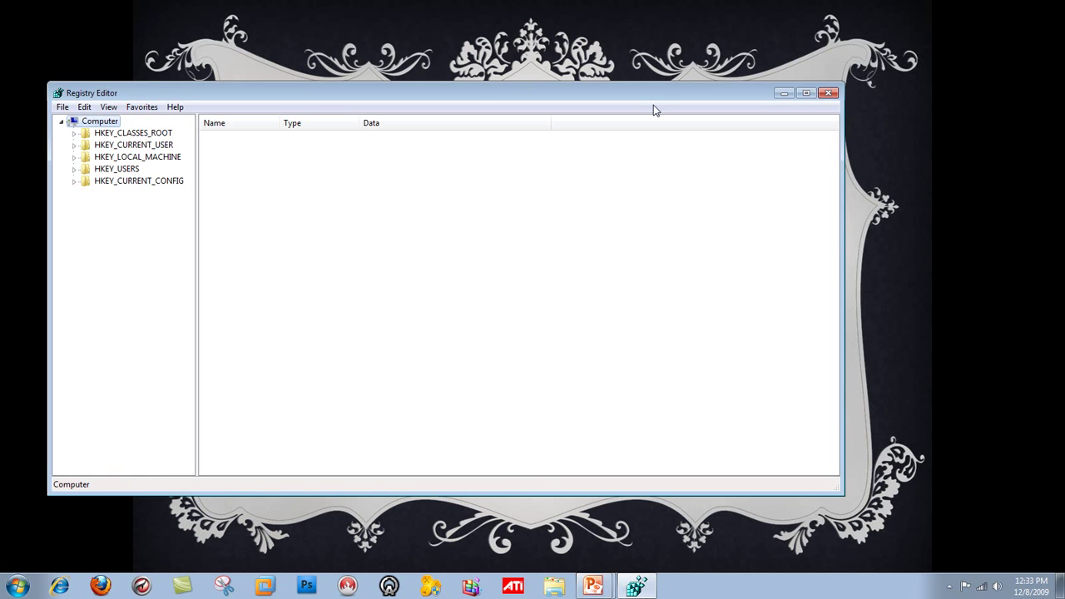